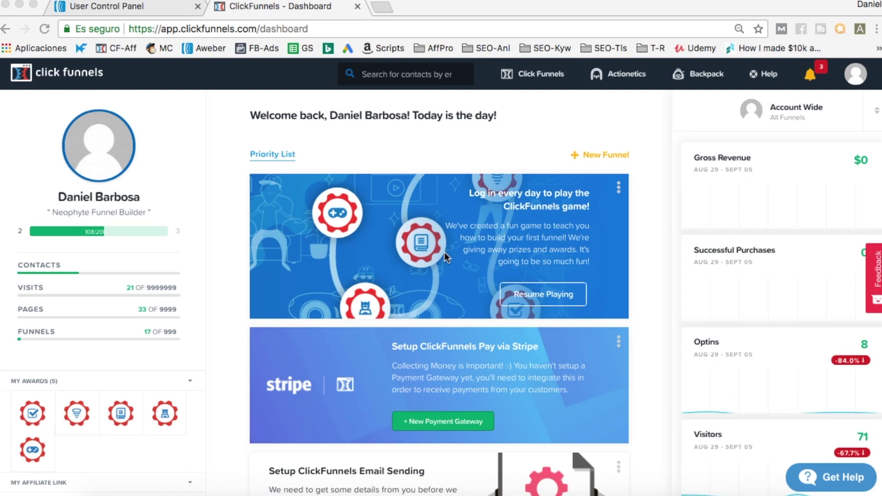
Switch to the AWeber pricing page and examine the entry-level monthly price and its subscriber limit
key("ctrl+Left")
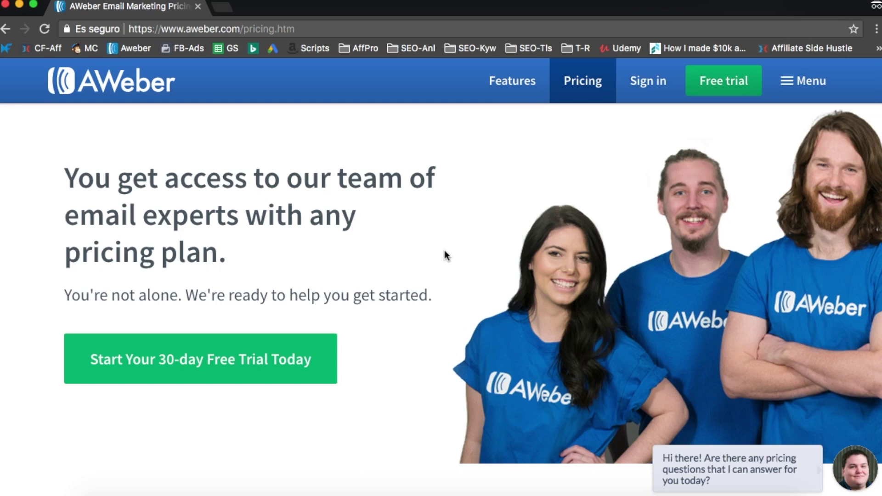
key("ctrl+Right")
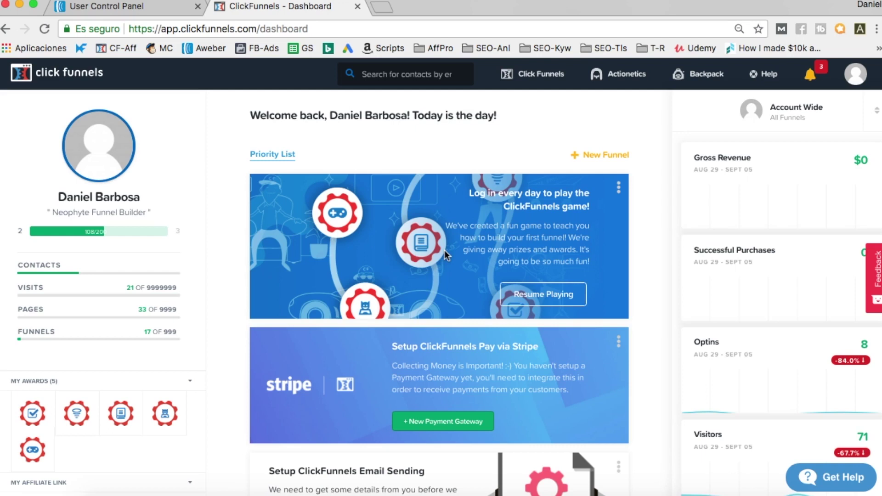
key("ctrl+Left")
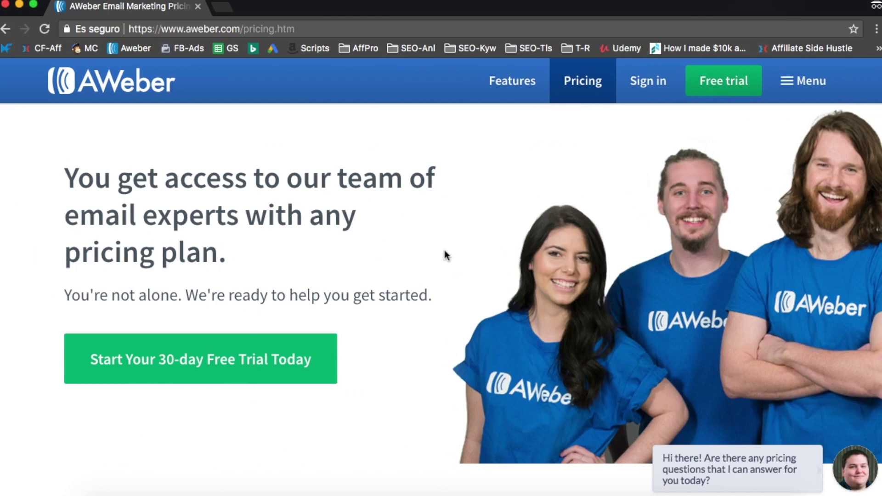
scroll(445, 256, "down", 8)
scroll(274, 267, "up", 1)
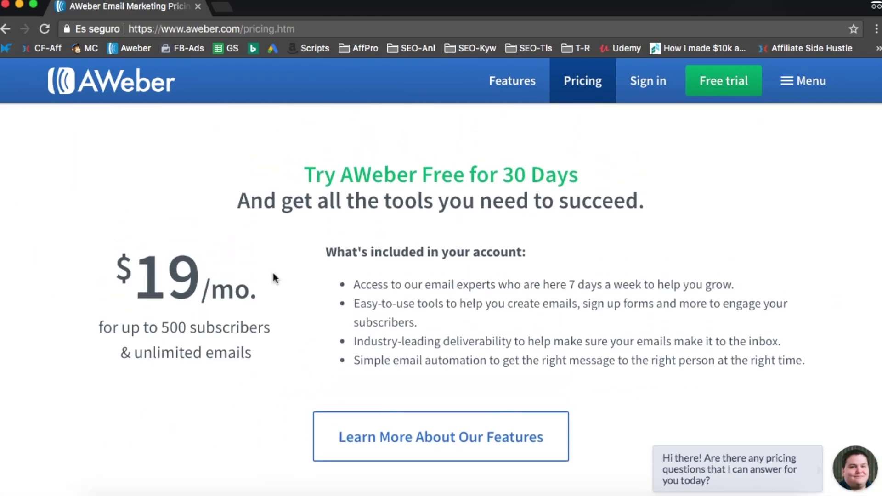
scroll(137, 299, "up", 5)
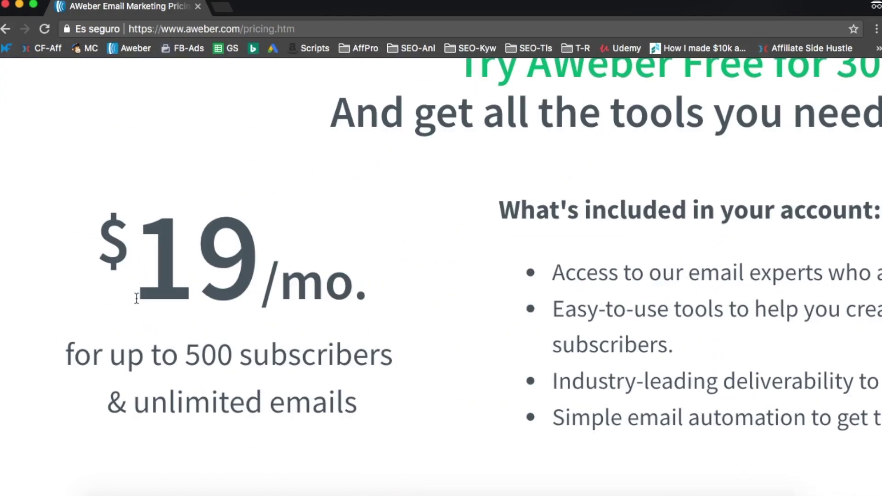
left_click_drag(136, 299, 238, 295)
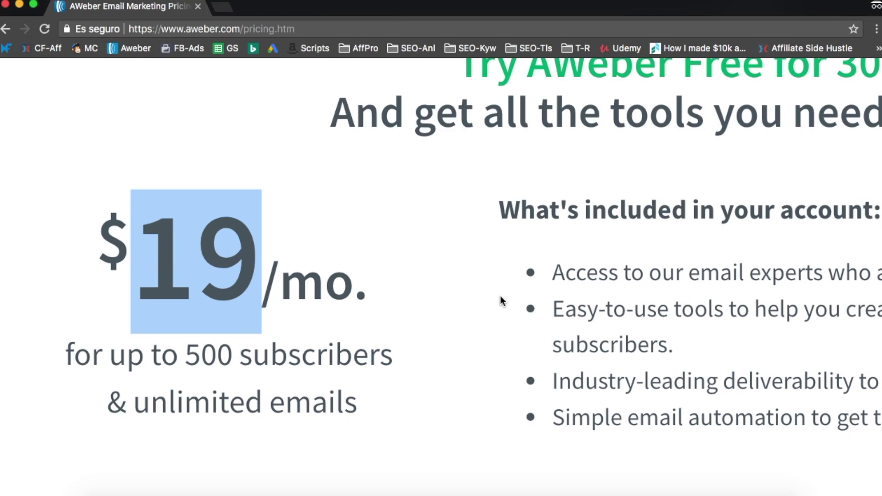
double_click(202, 289)
key("super+0")
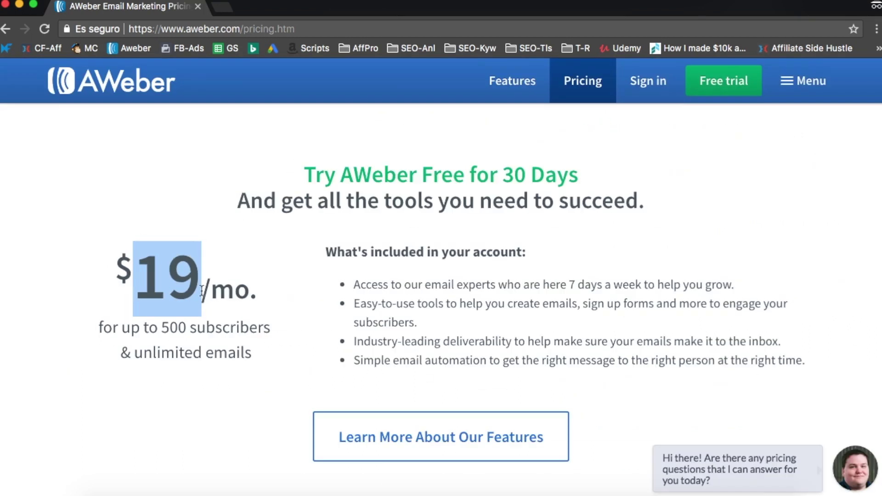
Compare the monthly prices and subscriber ranges across all plans in AWeber's pricing table
scroll(202, 289, "down", 10)
key("super+plus")
key("super+plus")
key("super+plus")
key("super+plus")
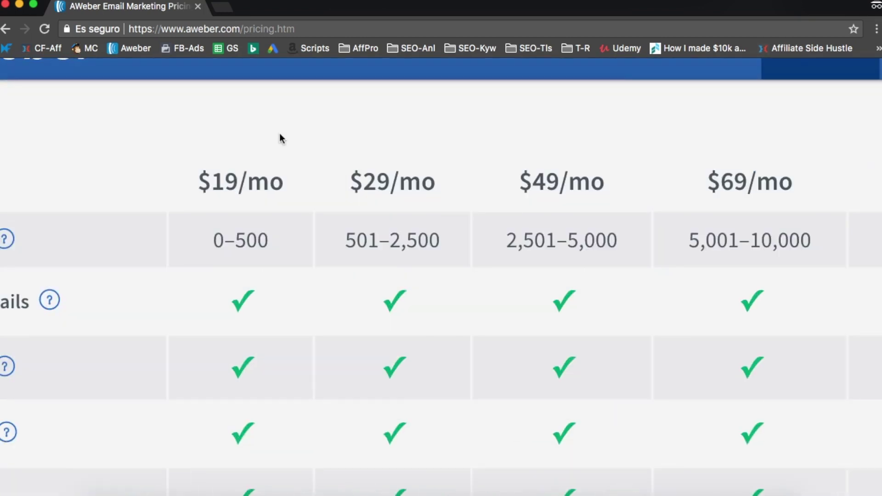
scroll(251, 238, "left", 3)
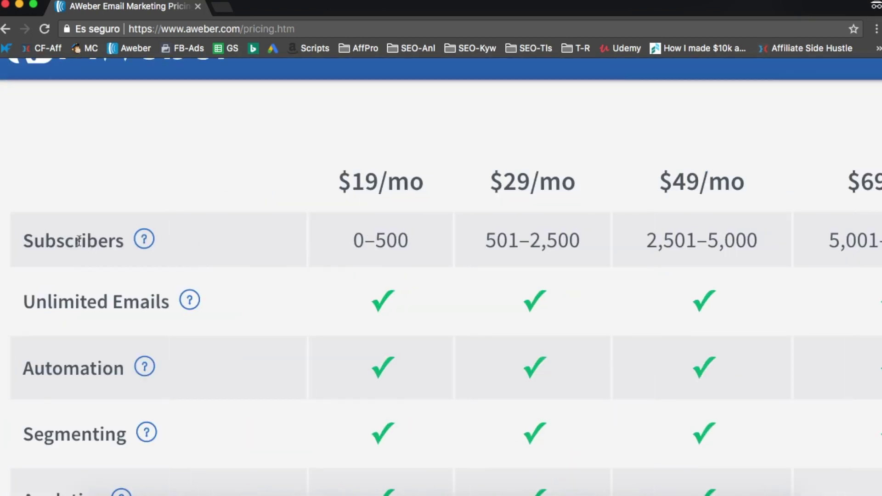
scroll(437, 269, "right", 10)
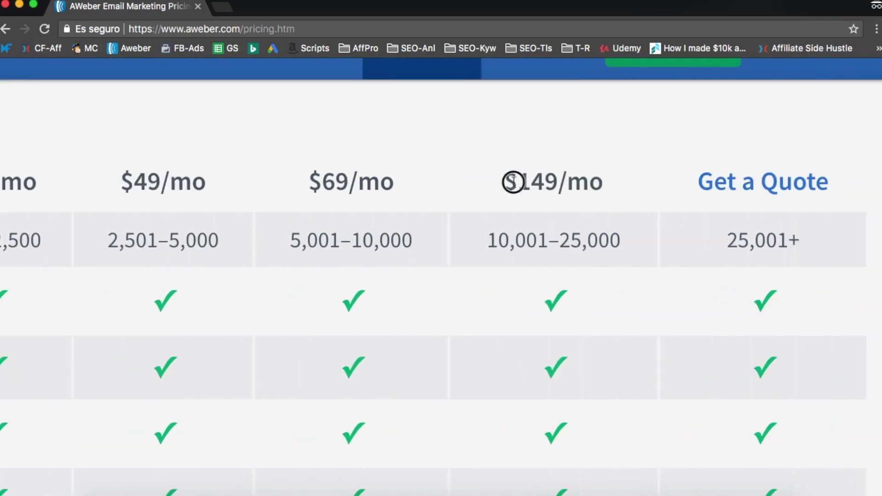
left_click_drag(513, 182, 626, 191)
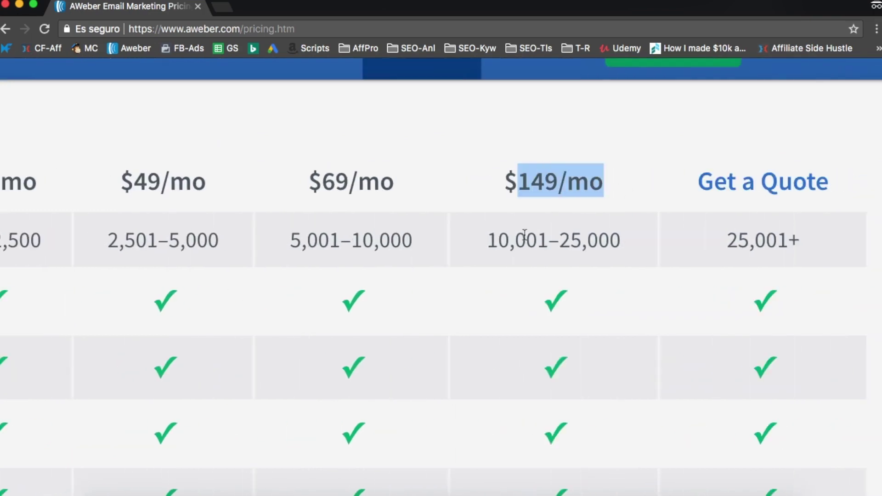
left_click_drag(638, 238, 549, 241)
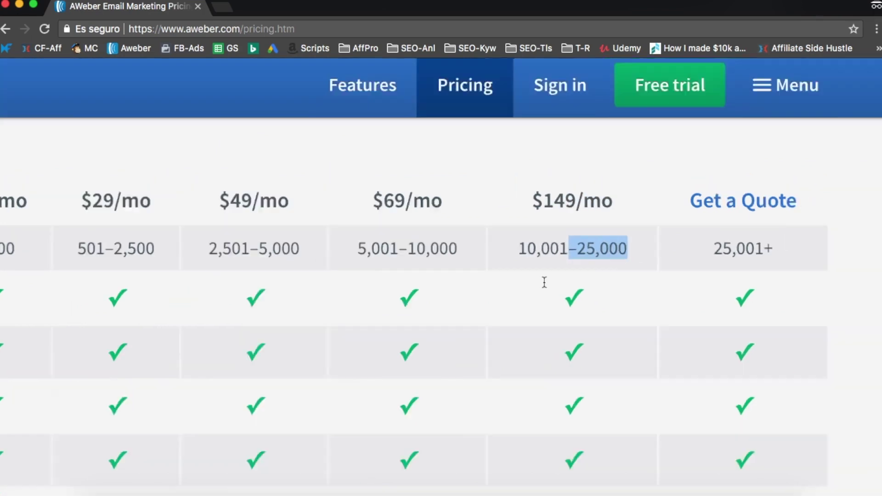
scroll(214, 385, "down", 10)
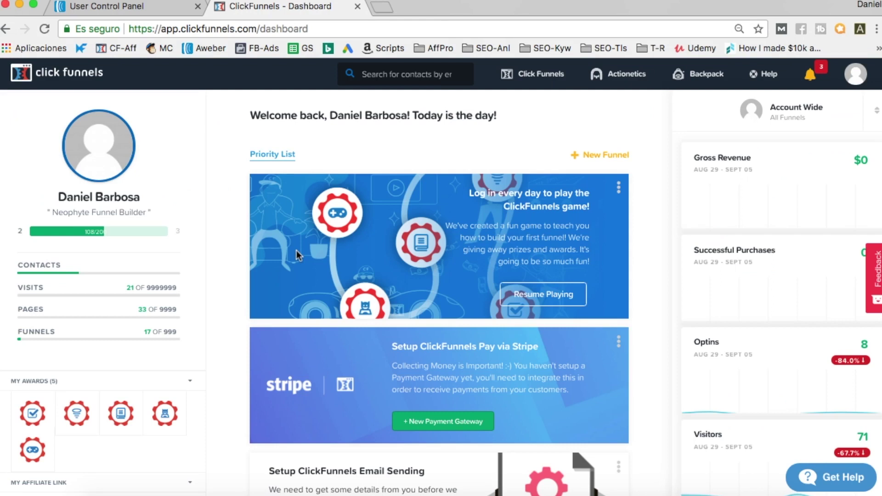
View the AWeber account overview and the 30-day free trial offer on the AWeber pricing page
left_click(127, 10)
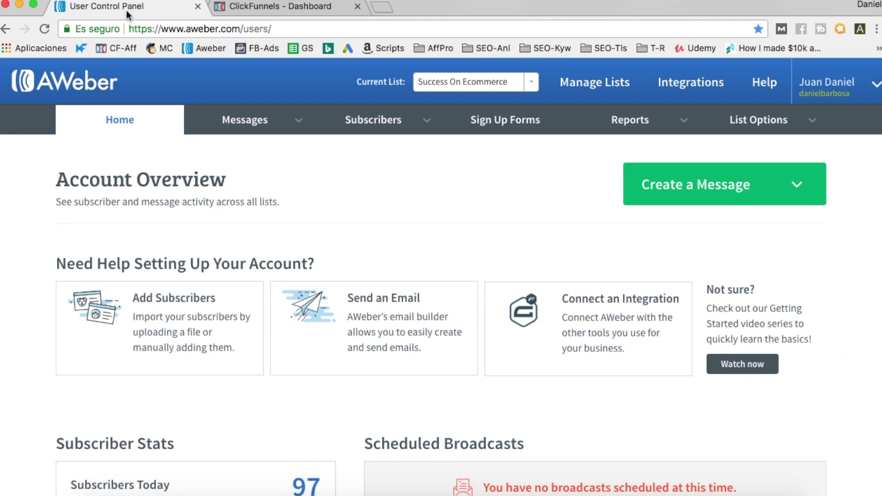
left_click(283, 7)
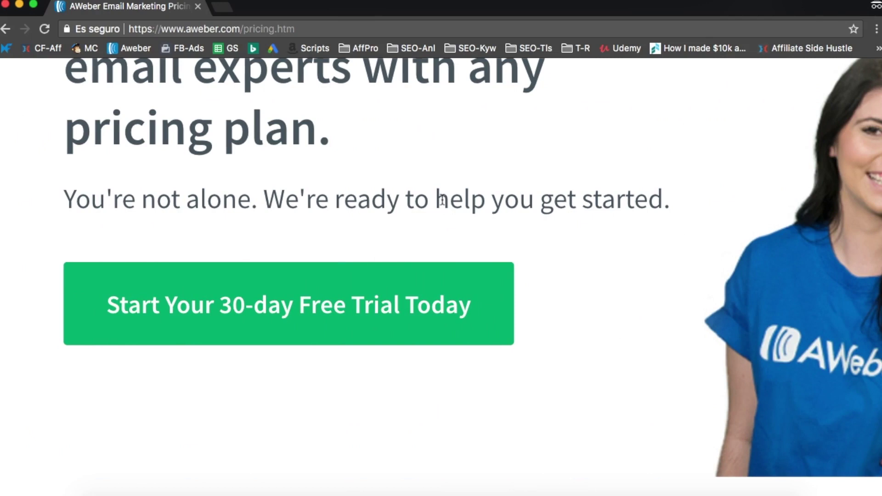
scroll(301, 139, "down", 5)
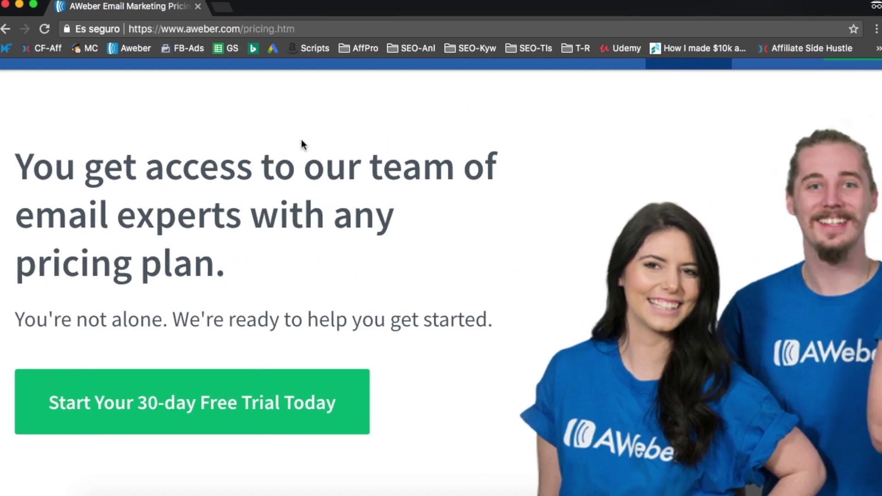
key("super+minus")
Switch to ClickFunnels, search the available integrations for "aweber" and start a new Aweber integration
key("ctrl+Right")
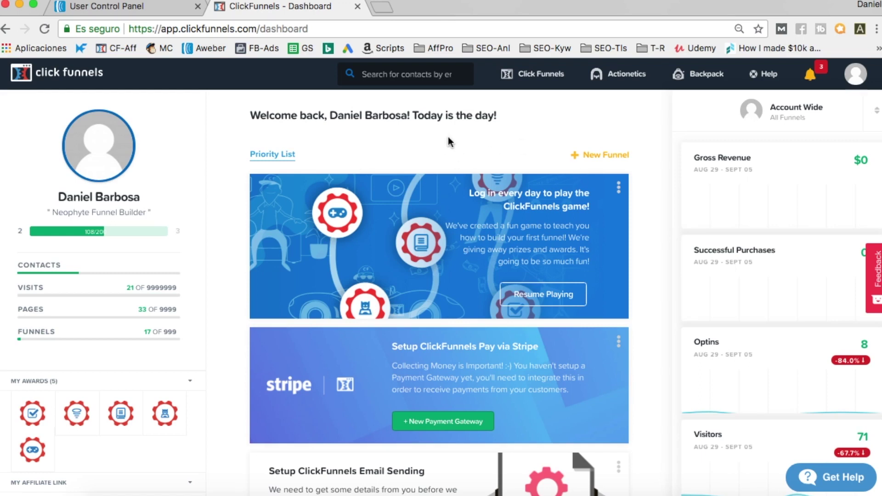
left_click(854, 85)
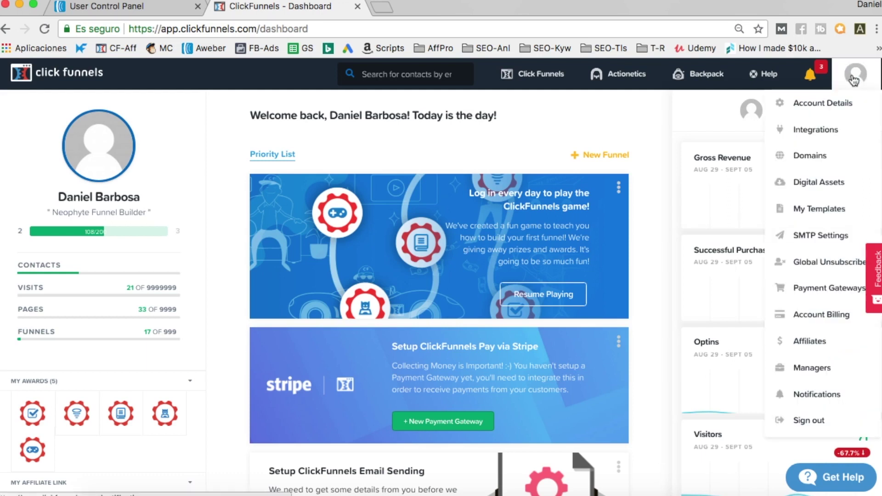
left_click(834, 136)
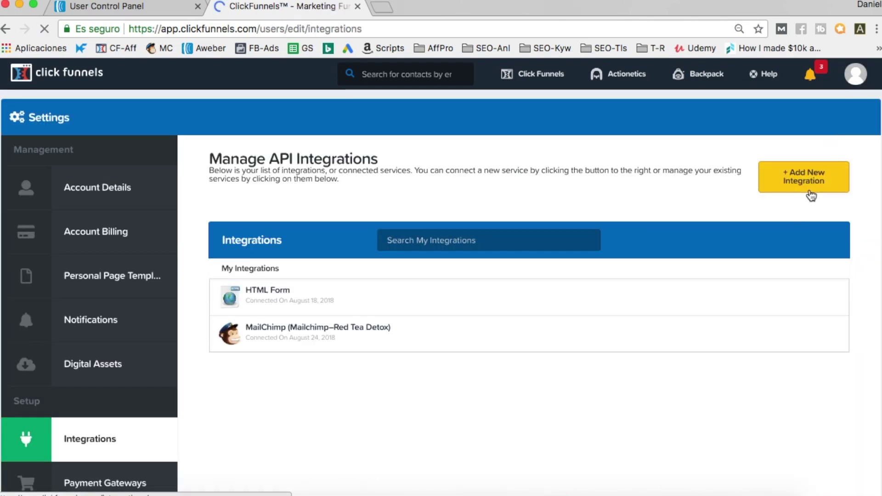
left_click(805, 193)
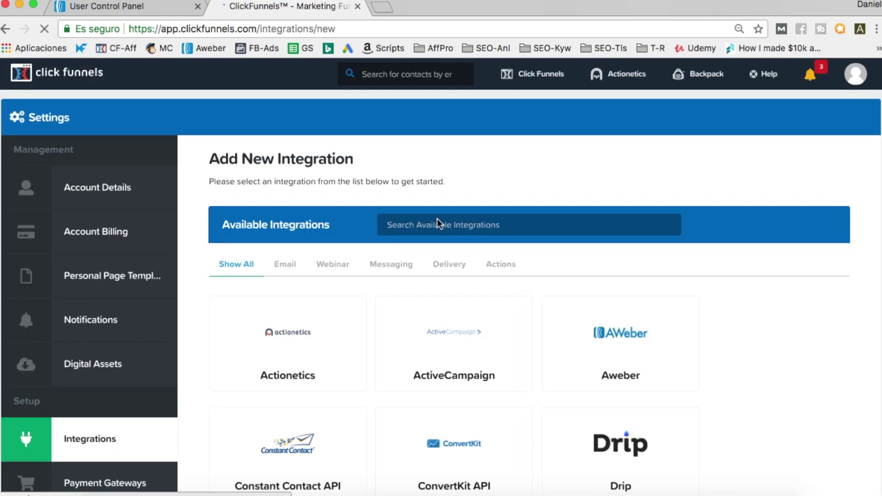
left_click(438, 225)
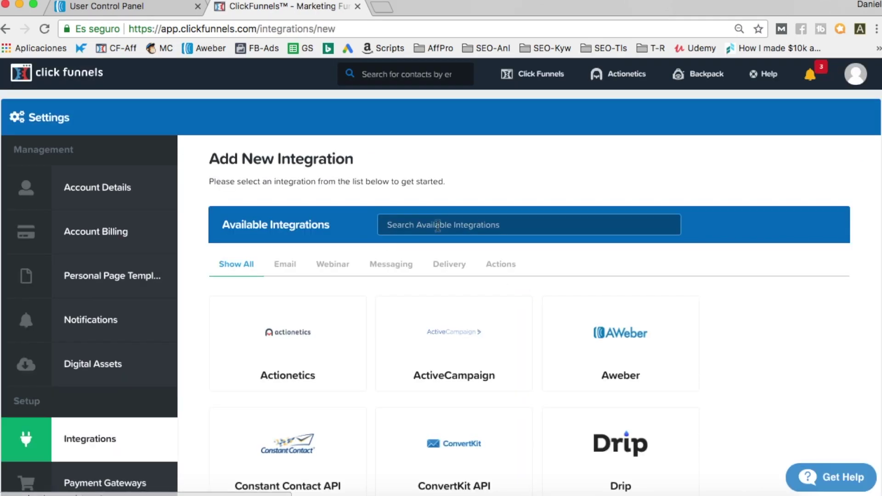
type("aweber")
left_click(305, 332)
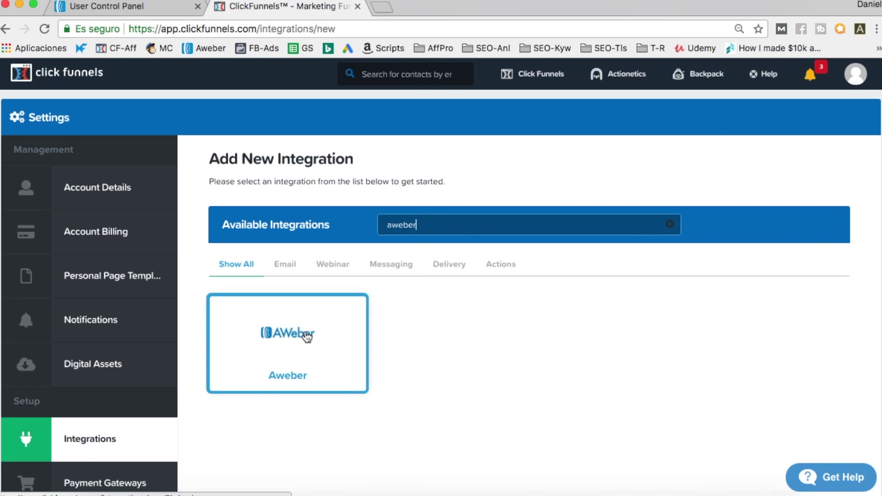
scroll(306, 330, "down", 1)
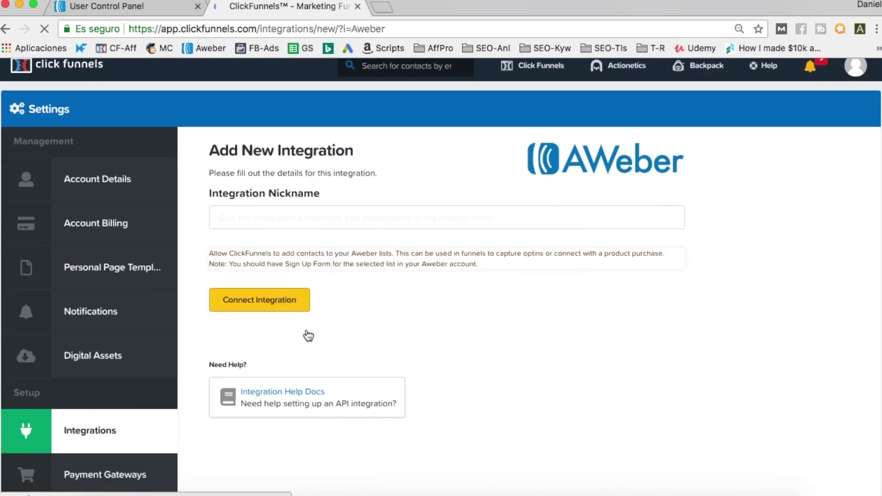
Nickname the new integration "Aweber Integration" and start connecting it
left_click(298, 218)
type("Aweber Integration")
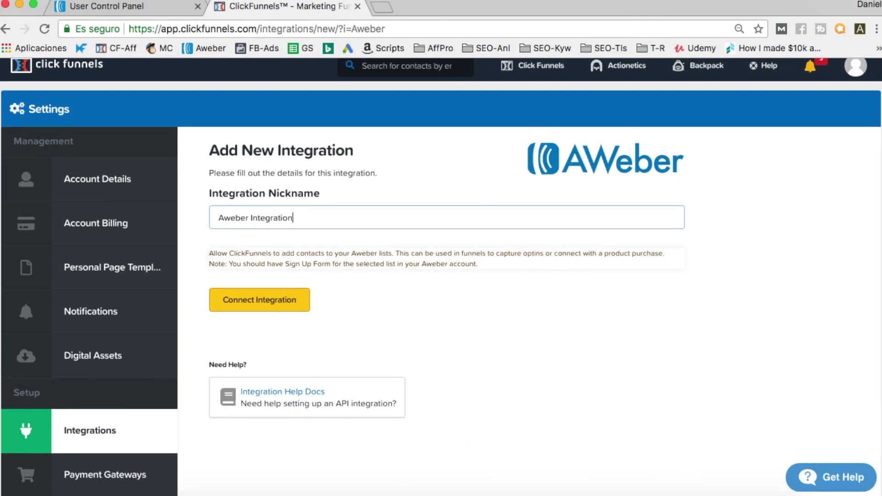
left_click(270, 296)
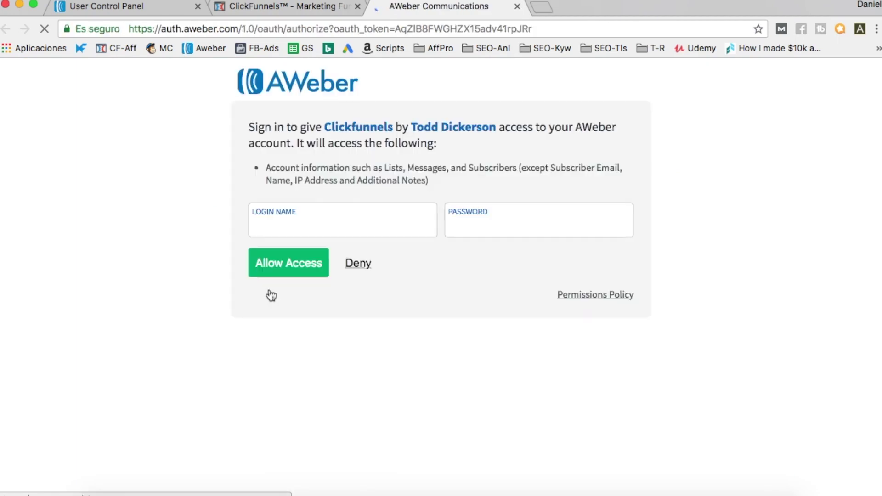
Fill in the saved AWeber login name and password, and allow ClickFunnels access to the AWeber account
left_click(314, 225)
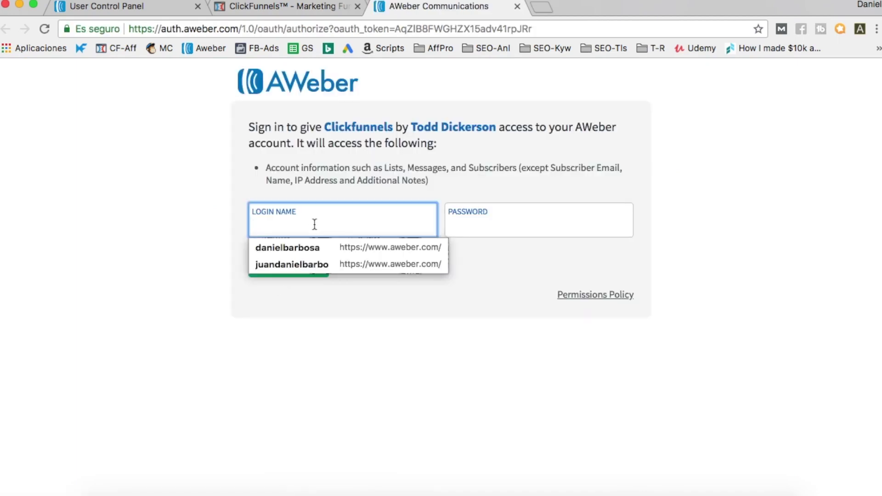
key("Down")
key("Return")
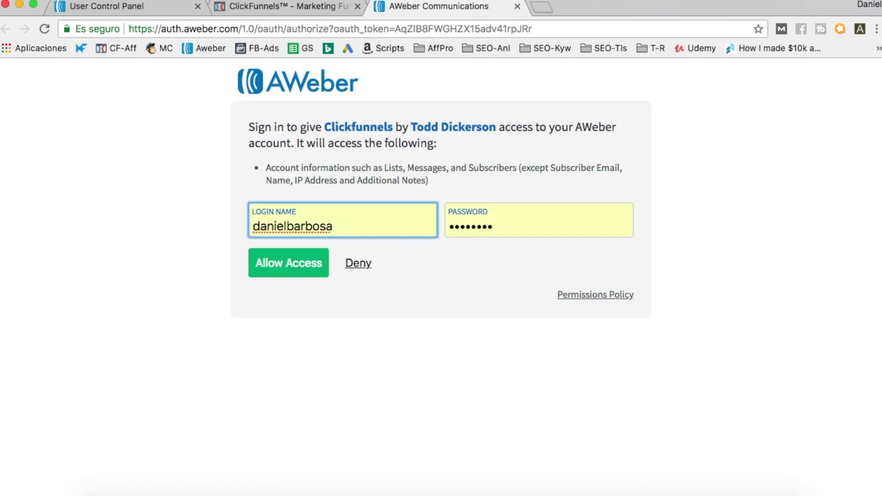
left_click(273, 267)
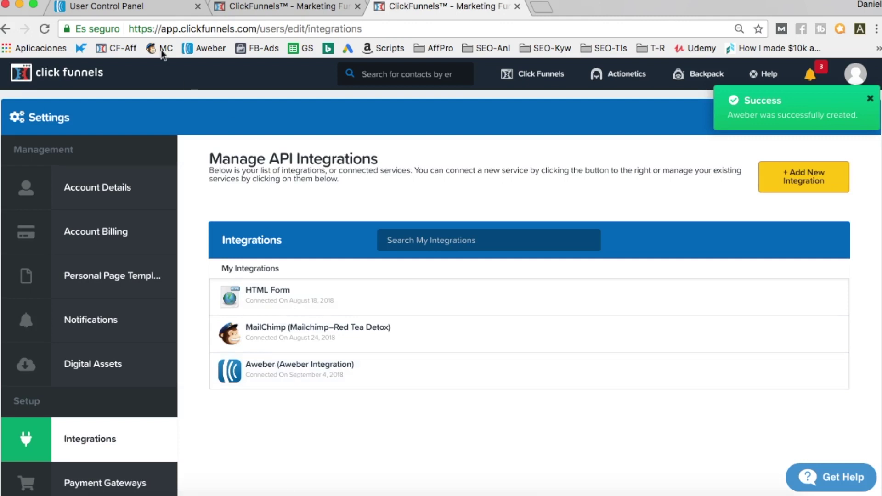
Switch to the AWeber control panel and examine the subscriber stats and the available email lists
left_click(143, 12)
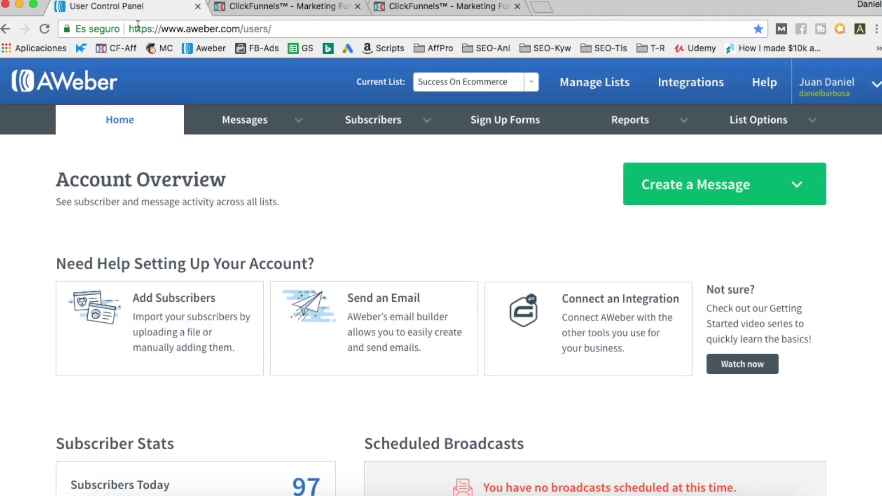
scroll(262, 183, "down", 5)
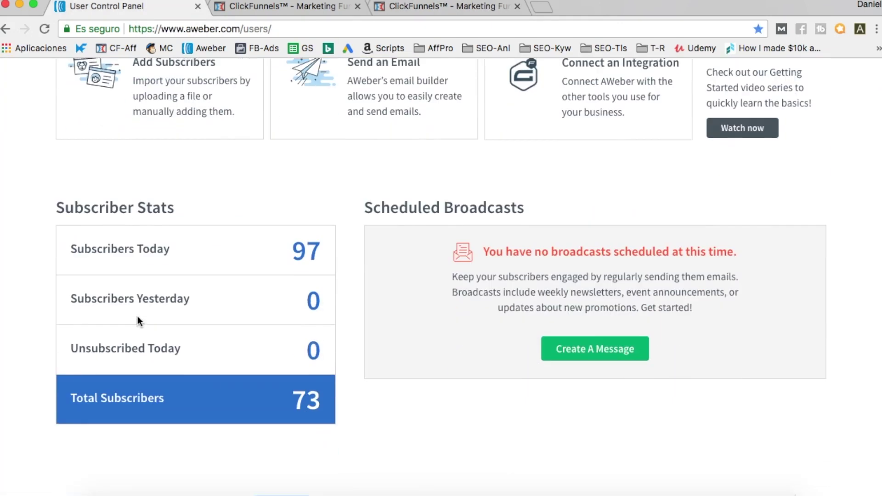
scroll(104, 267, "up", 5)
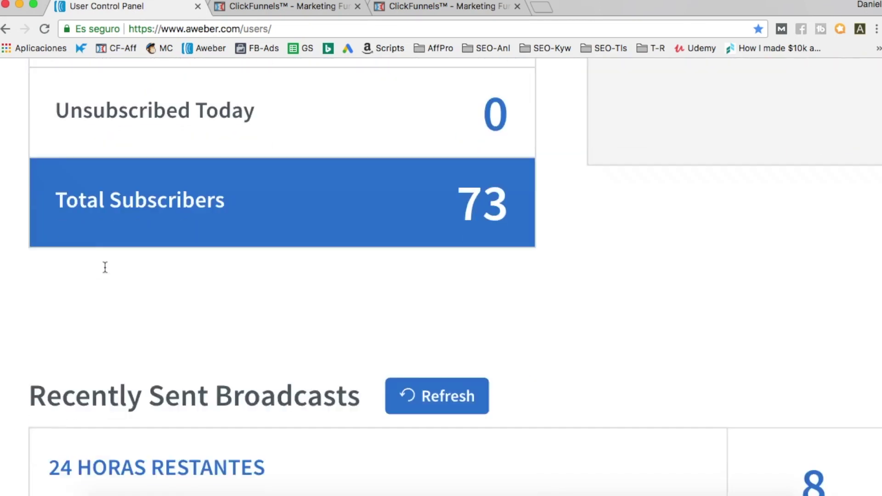
scroll(106, 267, "down", 15)
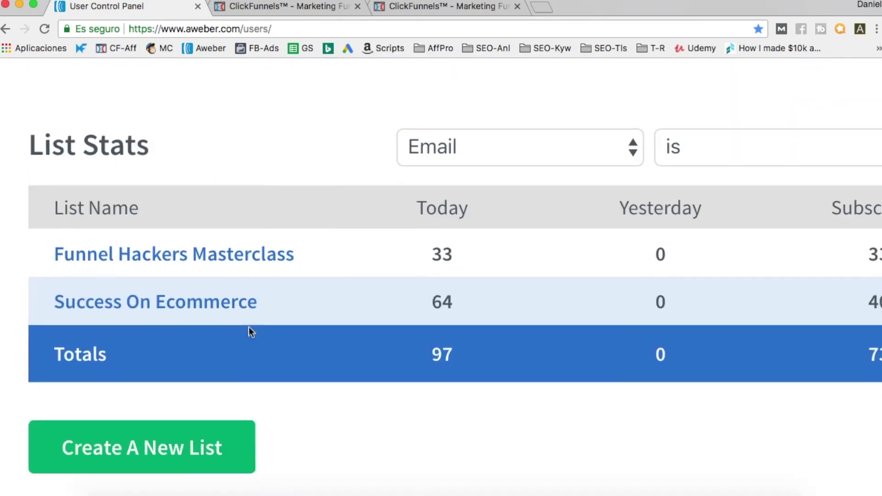
scroll(350, 302, "down", 5)
scroll(350, 302, "up", 15)
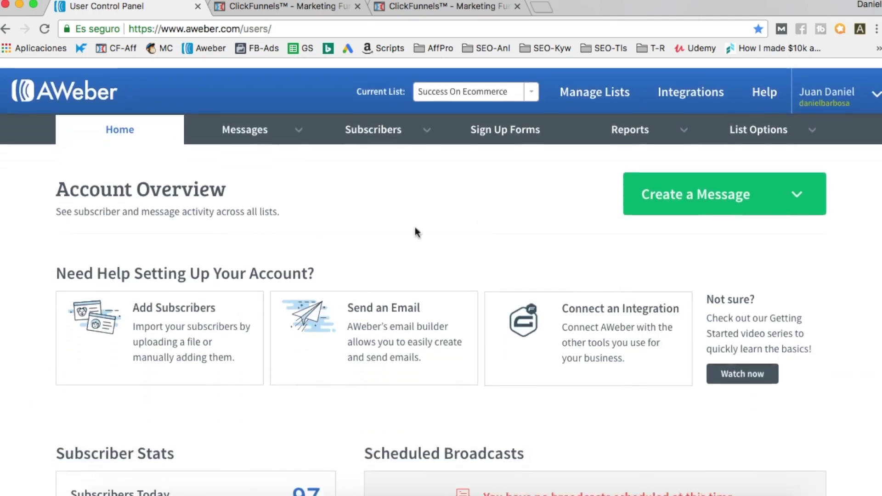
left_click(532, 83)
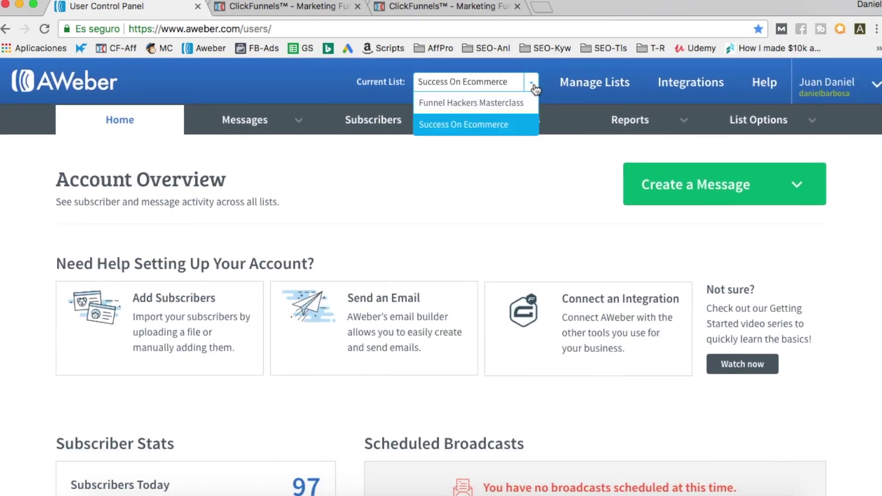
Switch back to ClickFunnels and open the overview of all funnels
left_click(426, 6)
mouse_move(527, 75)
left_click(528, 107)
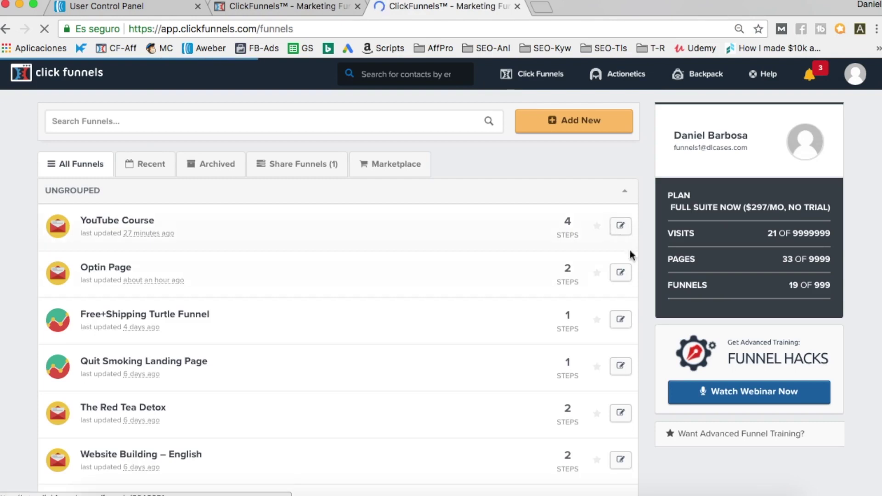
Look through the funnel list and open the funnel The Red Tea Detox
scroll(627, 269, "down", 1)
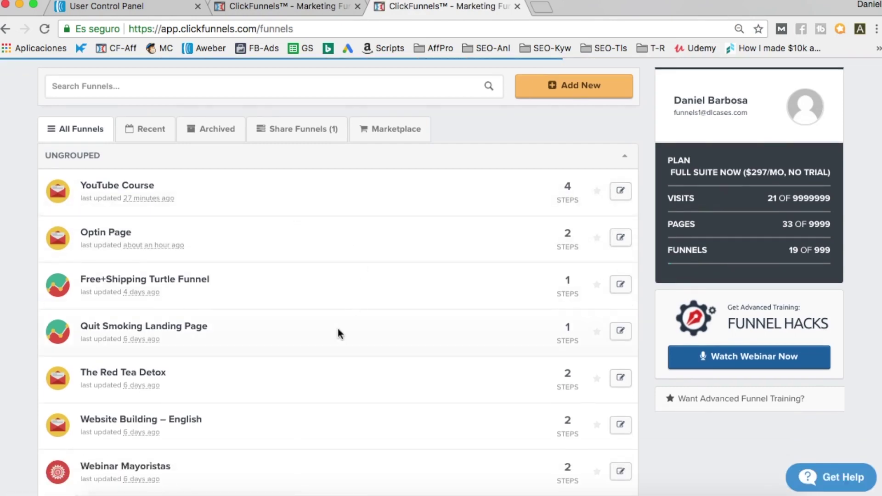
scroll(304, 331, "down", 10)
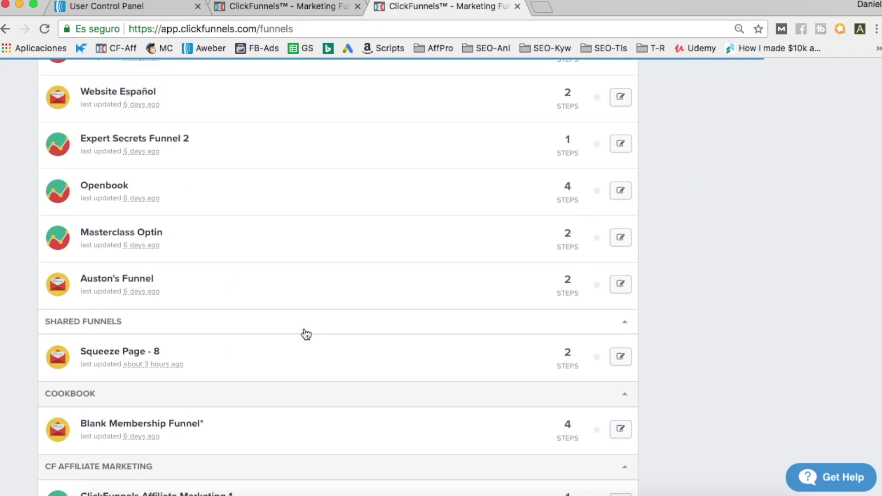
scroll(305, 332, "down", 3)
scroll(305, 332, "up", 8)
scroll(305, 332, "down", 2)
scroll(305, 331, "up", 2)
scroll(304, 328, "up", 5)
left_click(154, 261)
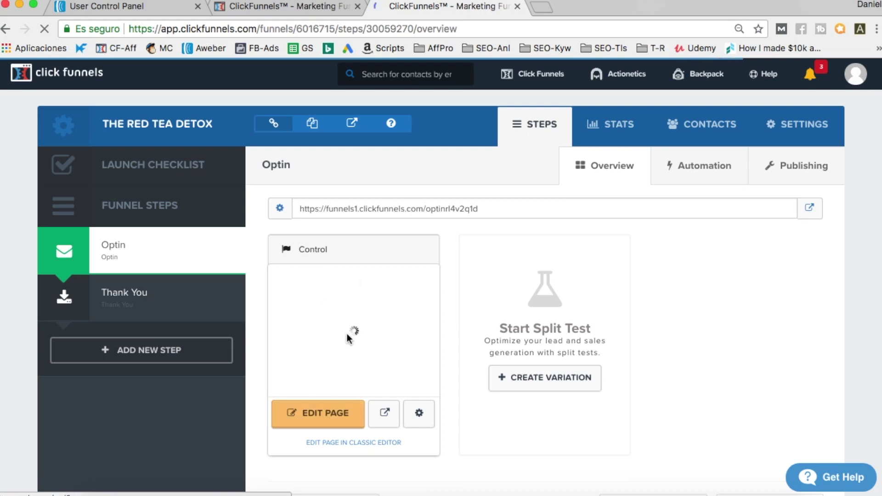
Glance at the email lists in AWeber, return to ClickFunnels and open the funnel's Optin page for editing
left_click(156, 9)
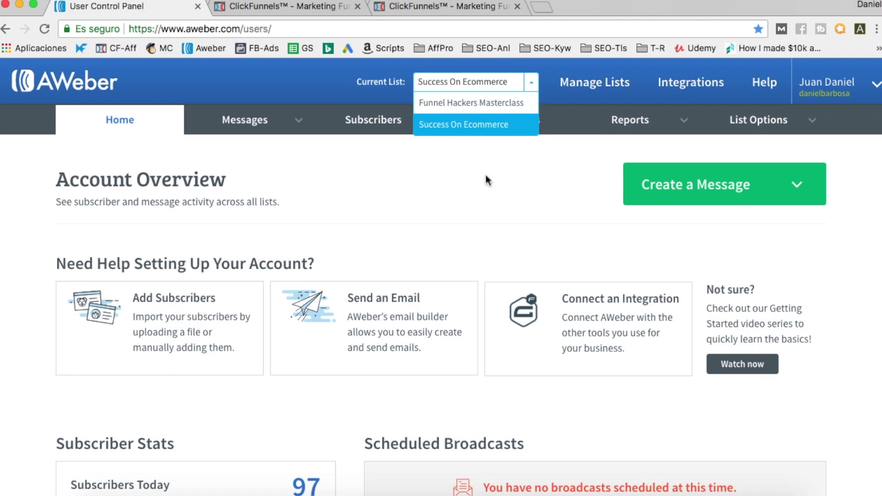
left_click(454, 10)
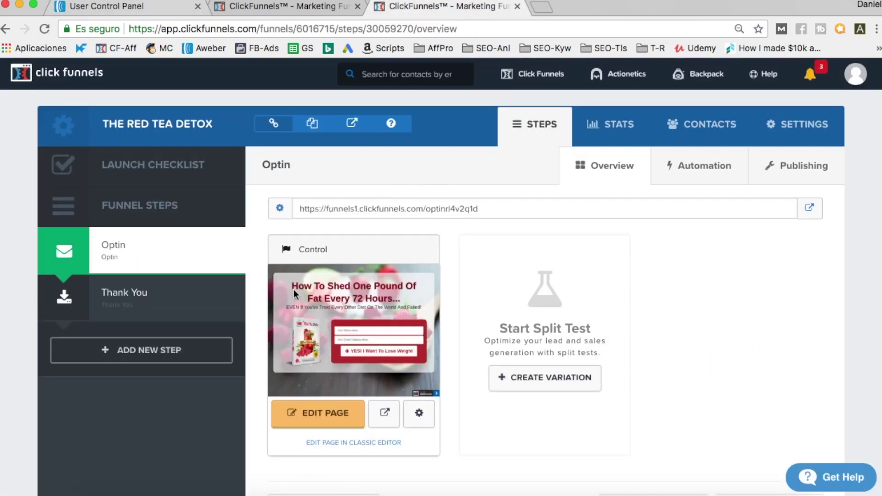
left_click(314, 422)
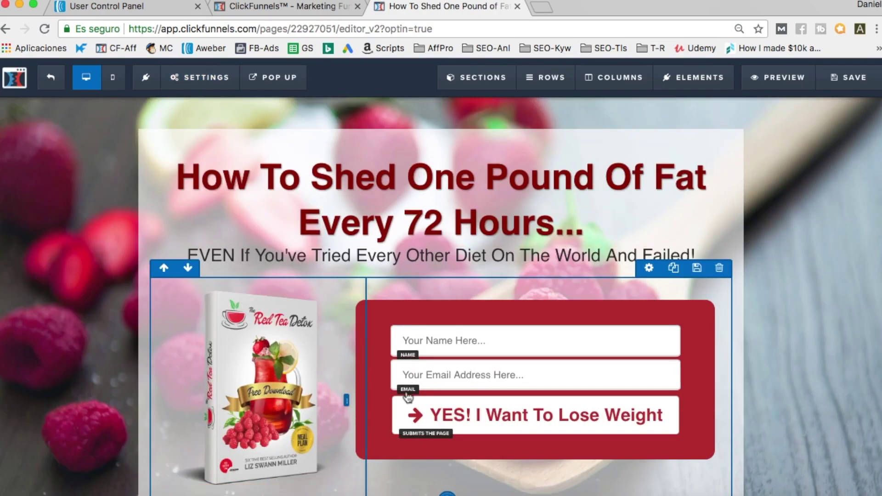
scroll(407, 394, "down", 2)
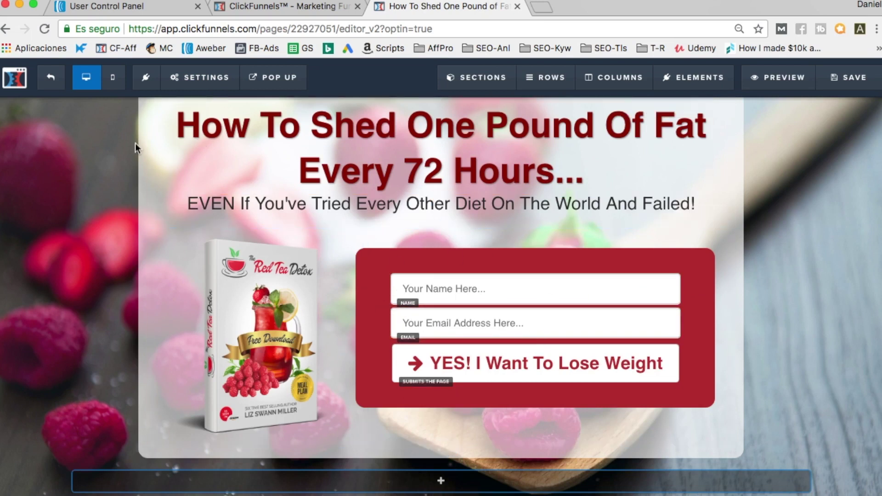
Open the page's email integration settings and remove the existing Mailchimp integration
left_click(191, 79)
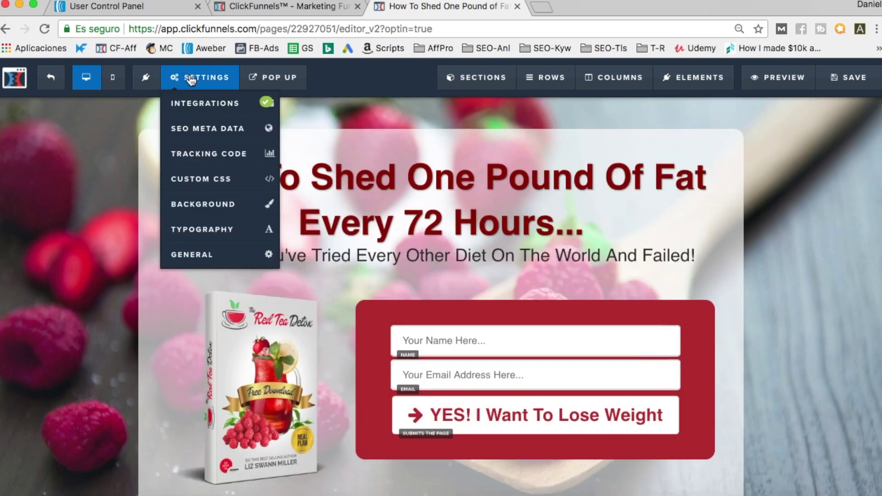
left_click(199, 115)
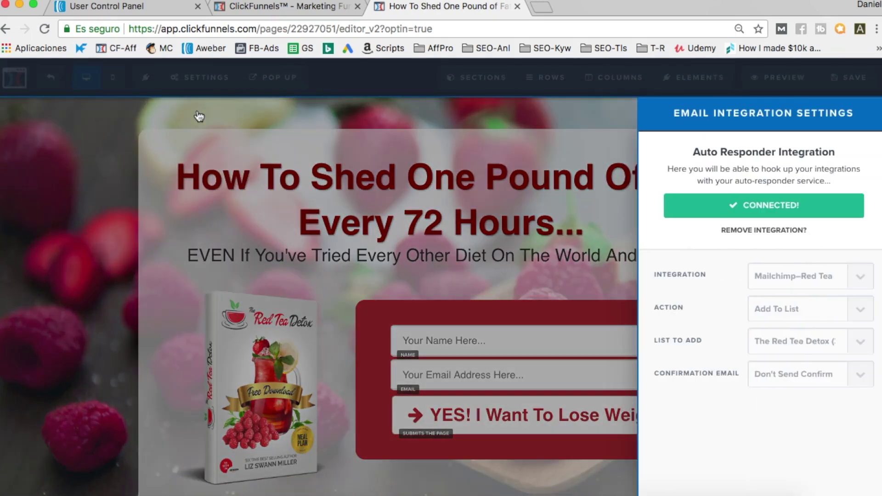
left_click(772, 231)
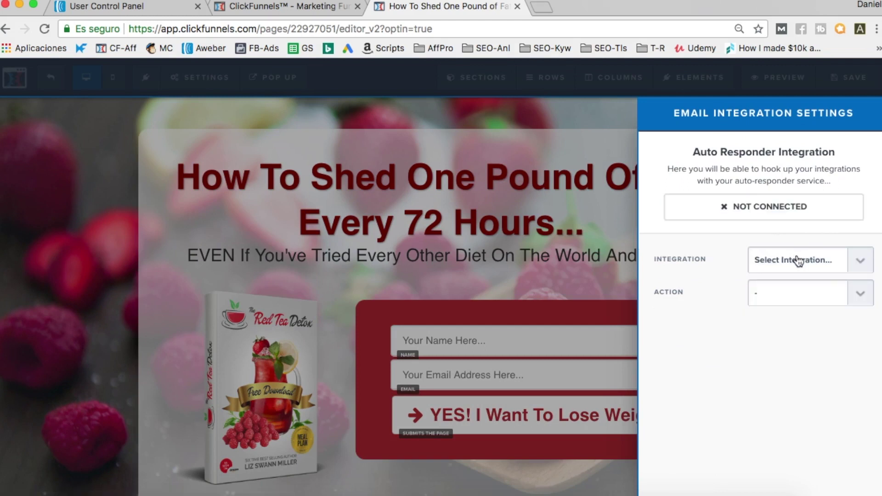
Connect the page to Aweber Integration with the action Integrate Existing Form and the list Success On Ecommerce, and save the page
left_click(852, 259)
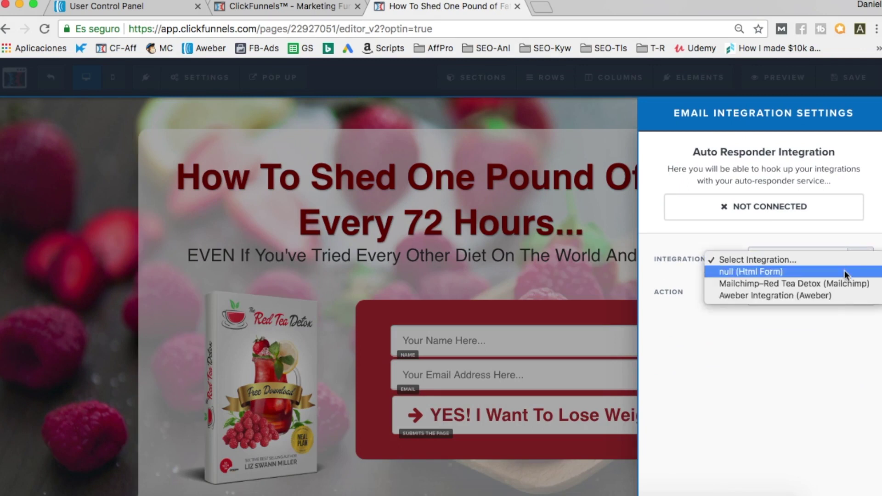
left_click(831, 296)
left_click(811, 292)
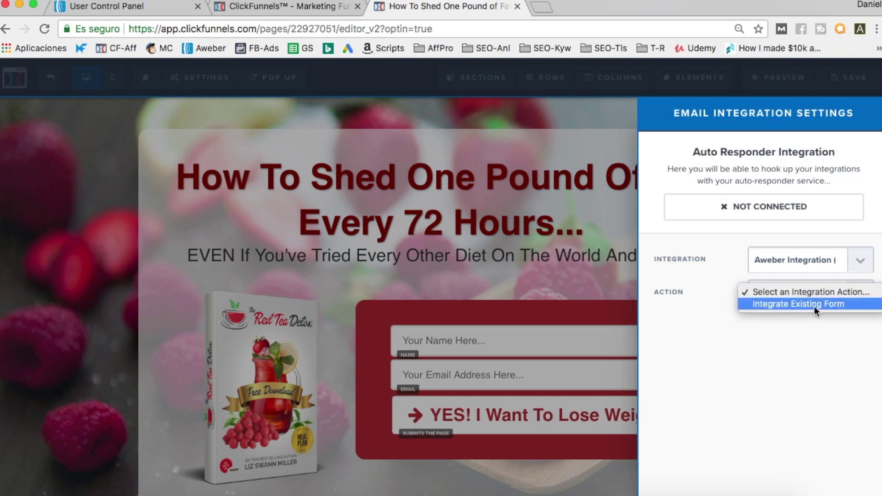
left_click(813, 304)
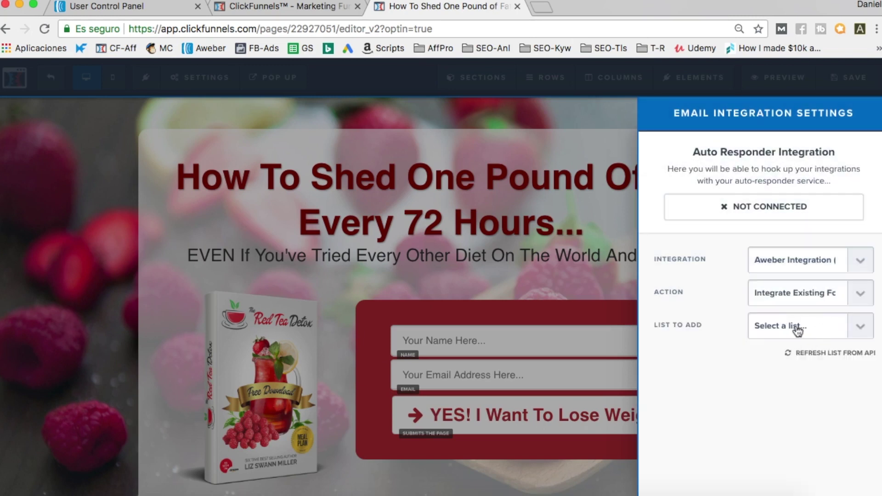
left_click(783, 325)
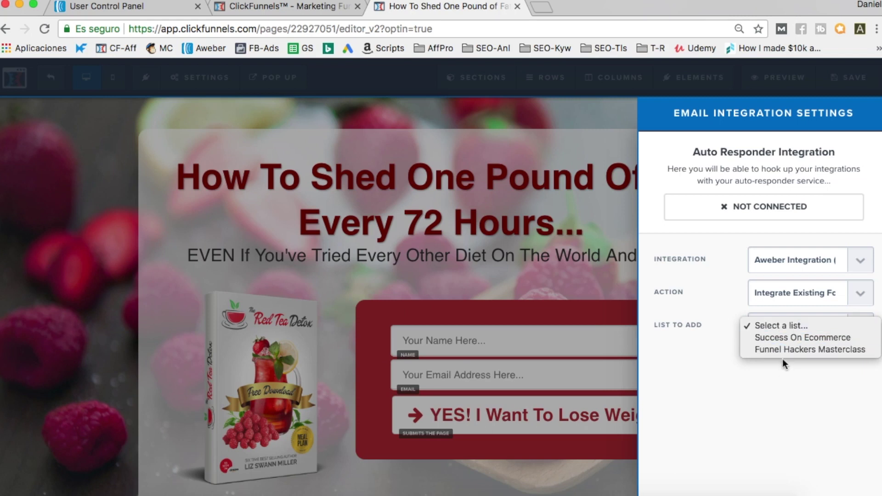
left_click(782, 337)
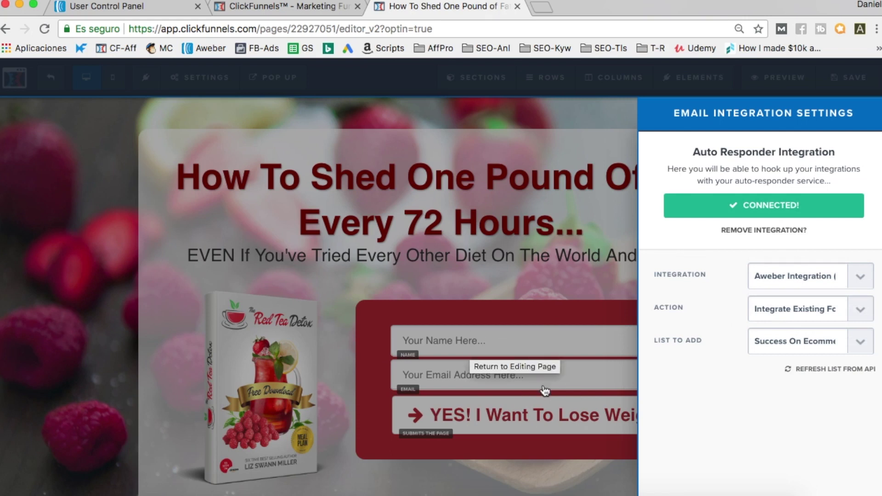
left_click(533, 293)
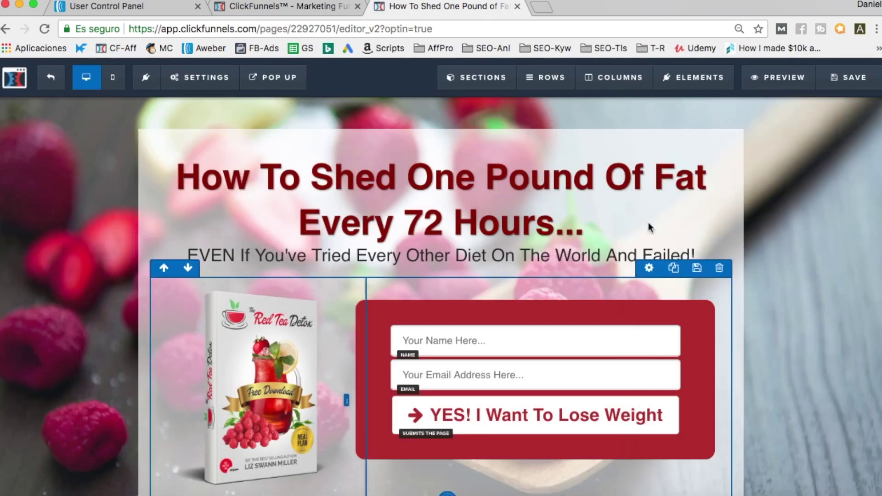
left_click(852, 79)
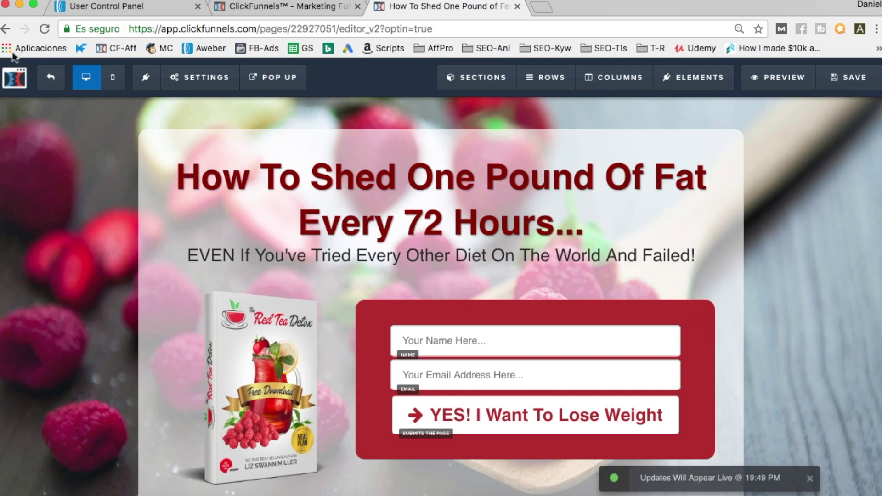
Switch to AWeber and check which lists are available for the current list, keeping Success On Ecommerce
left_click(123, 7)
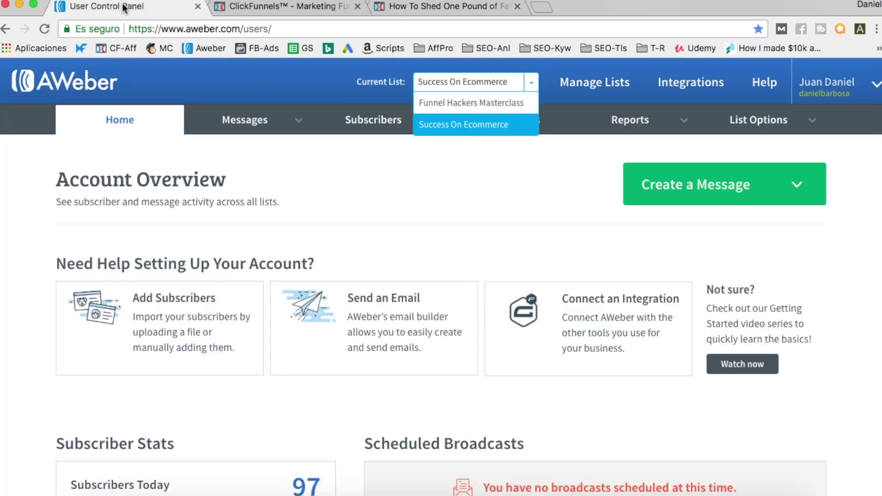
left_click(387, 217)
scroll(456, 75, "up", 5)
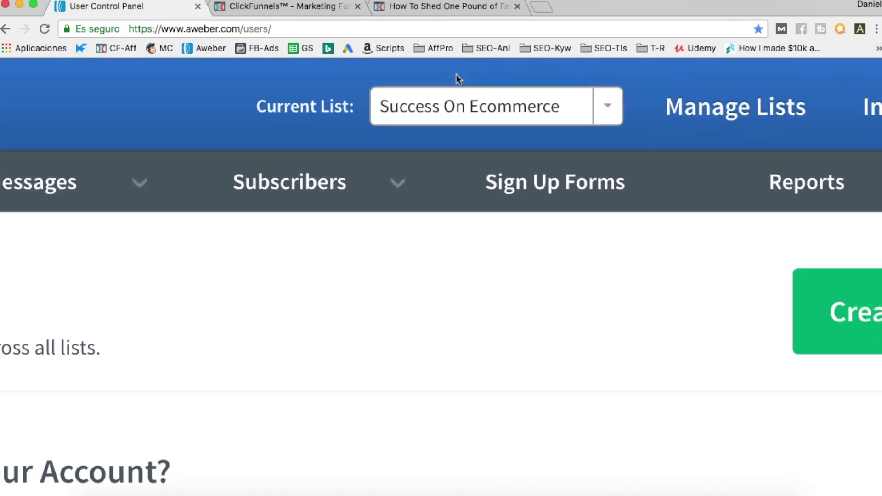
left_click(507, 101)
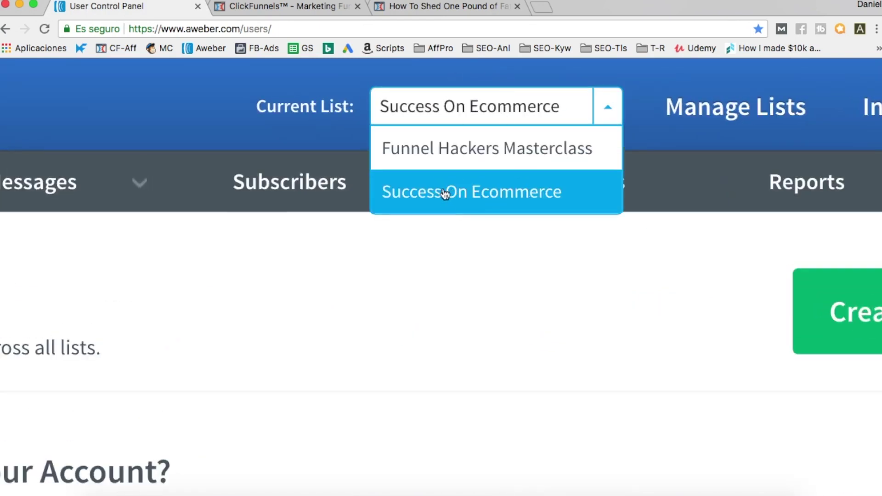
left_click(416, 276)
scroll(416, 276, "down", 5)
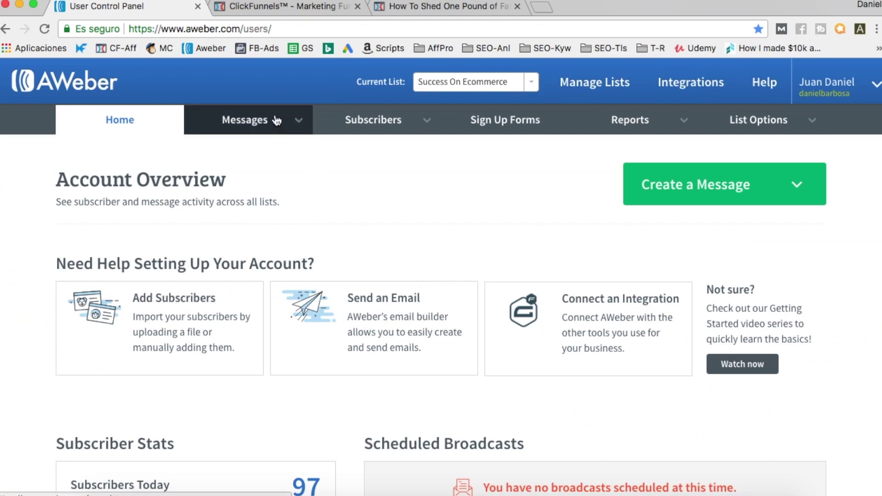
Open the Campaigns overview in AWeber and examine the start trigger of the Template Welcome Campaign
left_click(248, 121)
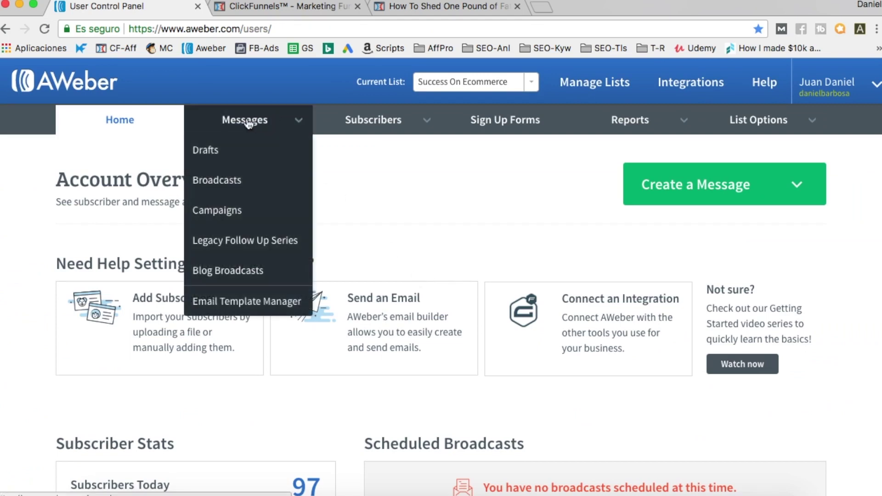
left_click(236, 224)
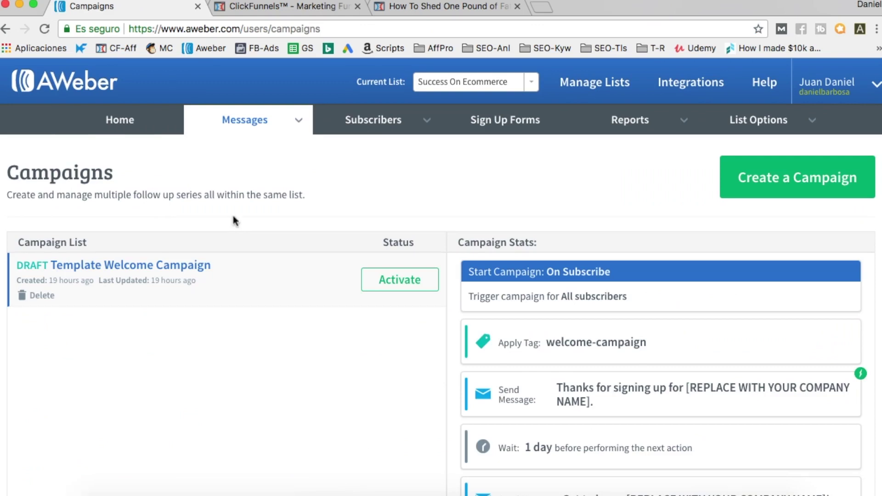
scroll(235, 221, "down", 1)
scroll(253, 216, "down", 1)
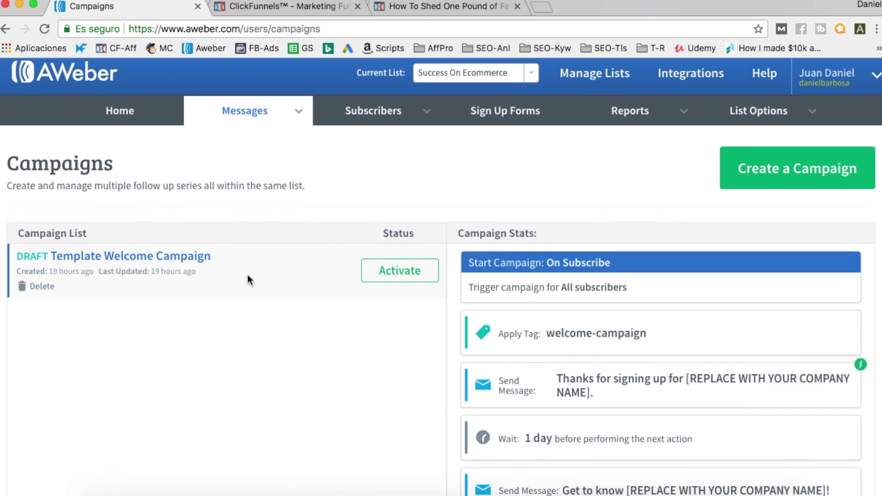
scroll(598, 252, "down", 3)
scroll(599, 268, "up", 5)
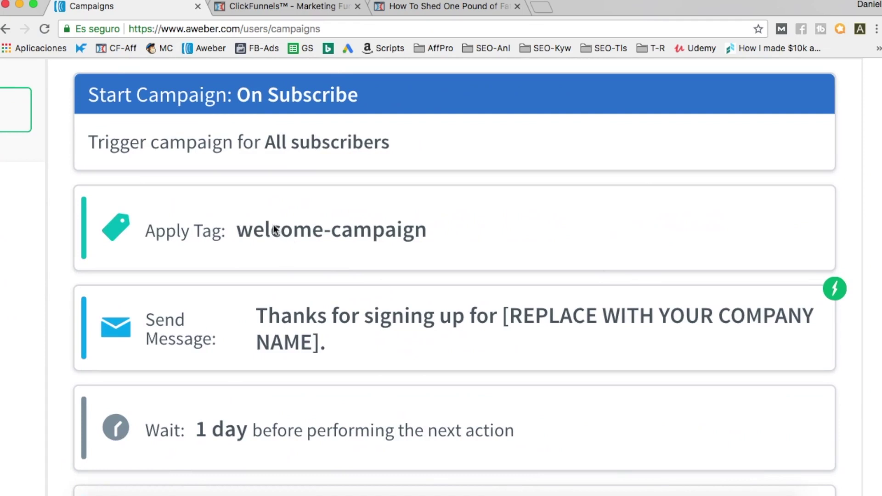
scroll(274, 229, "down", 1)
scroll(274, 239, "up", 3)
left_click_drag(394, 213, 217, 156)
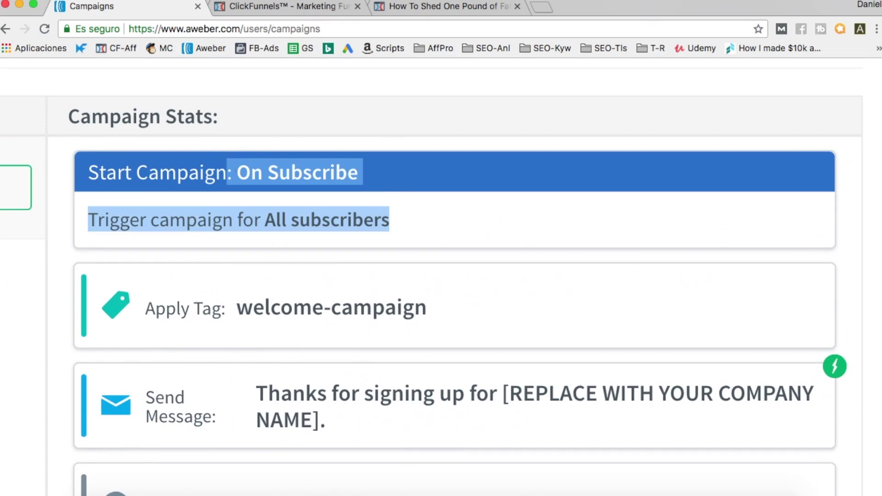
Glance at the optin page in ClickFunnels, return to AWeber and examine the campaign's tag, message and wait actions
left_click(292, 5)
left_click(508, 6)
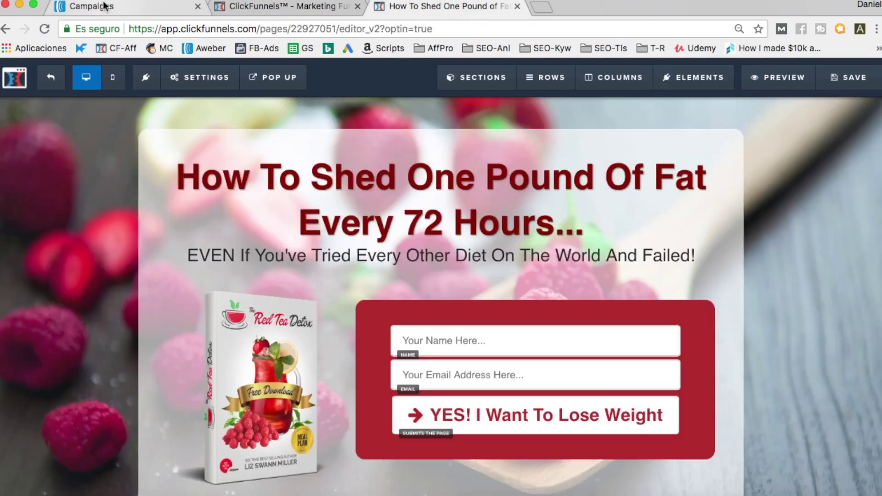
left_click(103, 6)
scroll(222, 274, "down", 2)
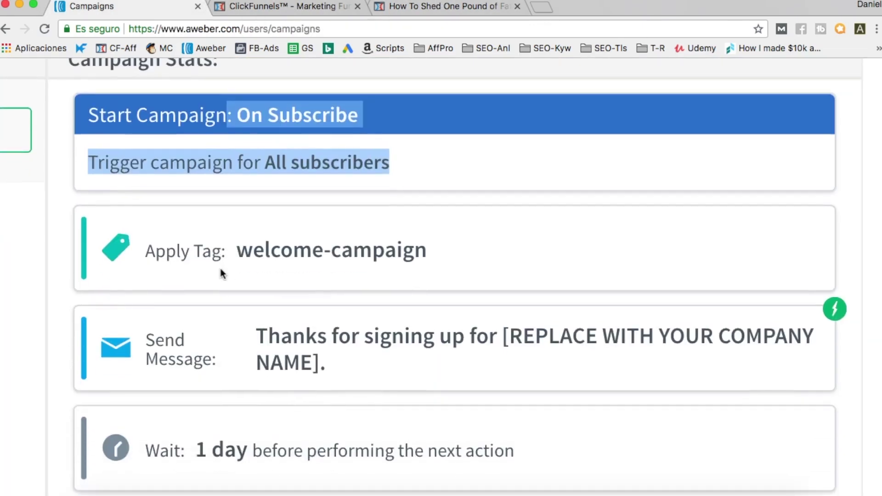
left_click(423, 254)
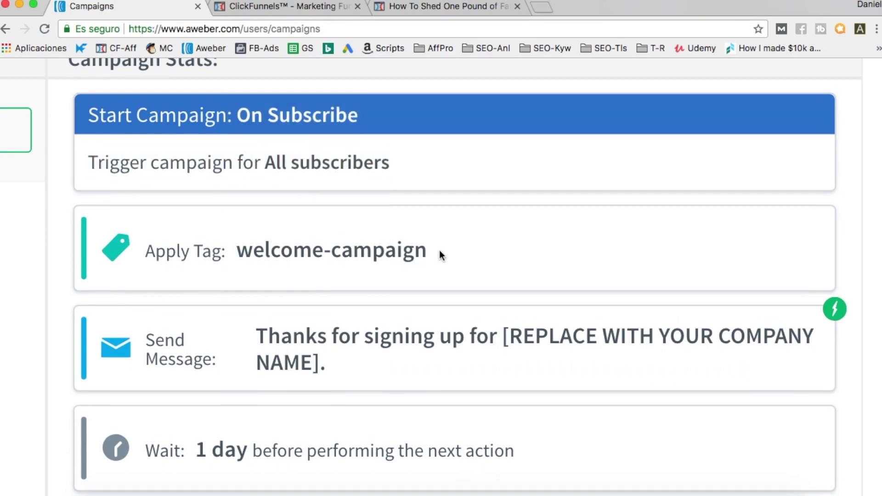
left_click_drag(439, 250, 305, 248)
scroll(381, 354, "down", 2)
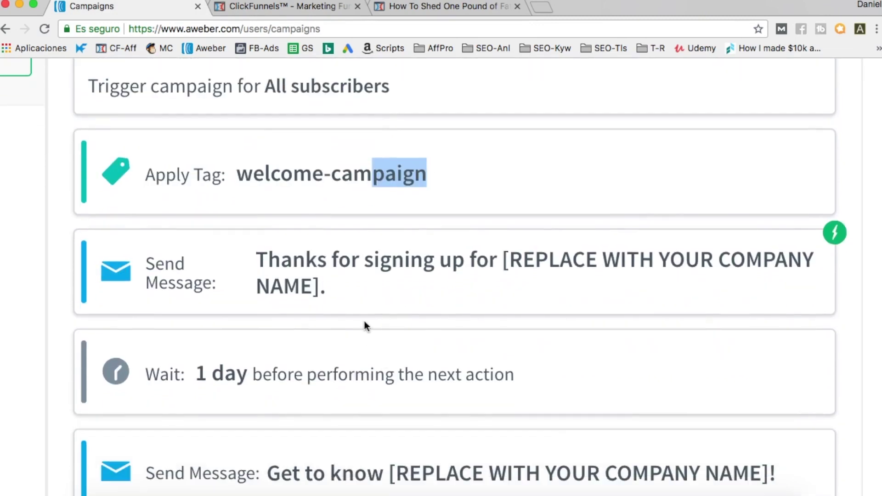
scroll(425, 298, "down", 2)
left_click_drag(524, 292, 340, 290)
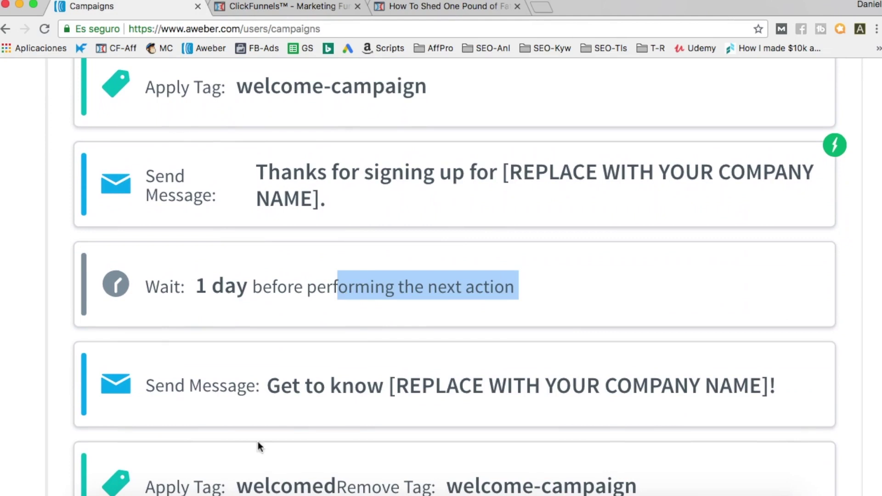
key("super+0")
scroll(417, 243, "up", 1)
scroll(417, 243, "down", 8)
scroll(417, 244, "up", 7)
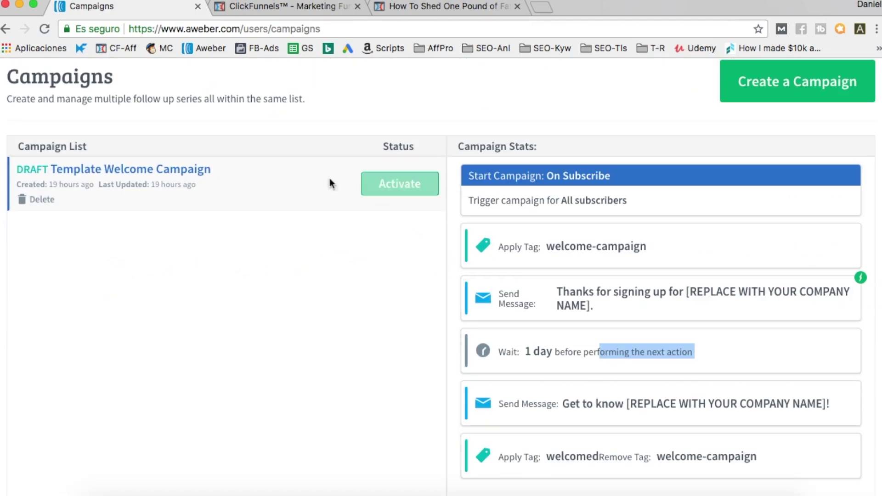
Open the Template Welcome Campaign for editing and hide the introductory tips
left_click(108, 170)
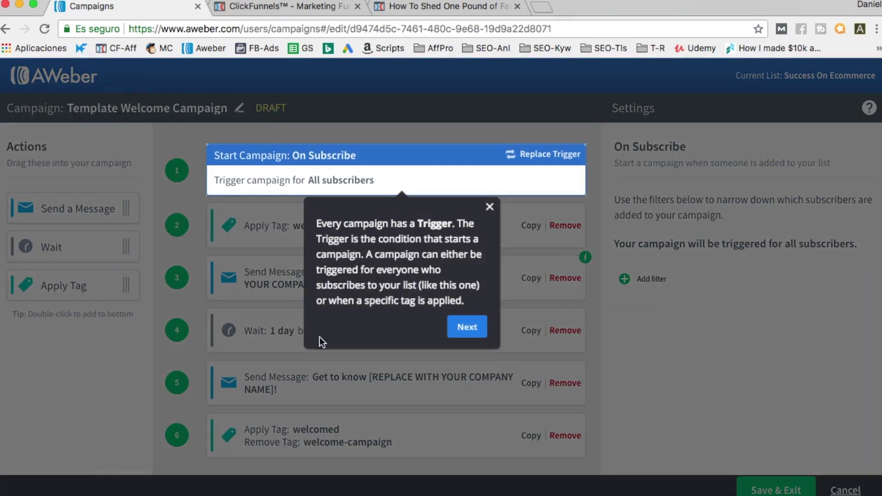
left_click(463, 329)
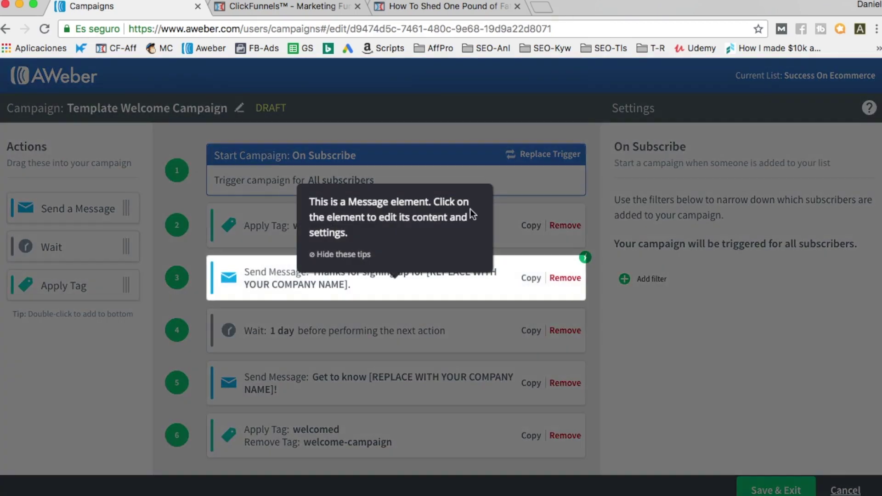
left_click(343, 256)
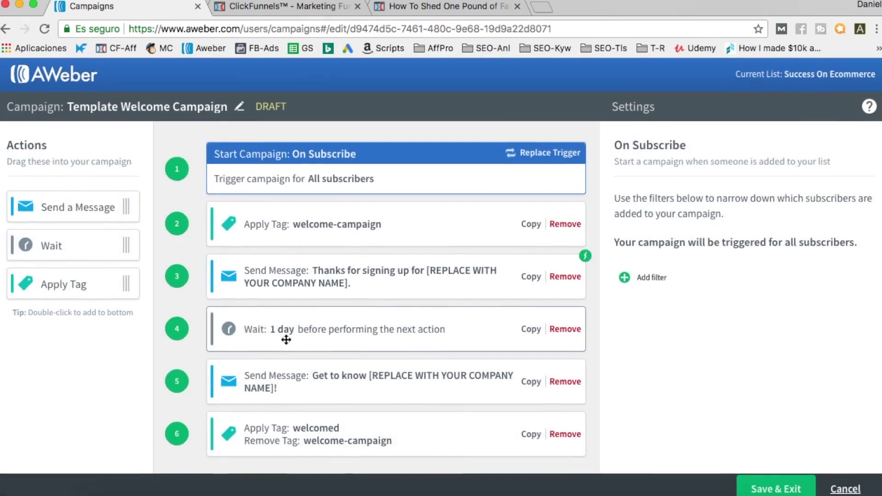
Add two one-day wait actions, each followed by a send-message action, before the campaign's final welcomed tag action
left_click_drag(75, 247, 312, 432)
scroll(301, 394, "down", 1)
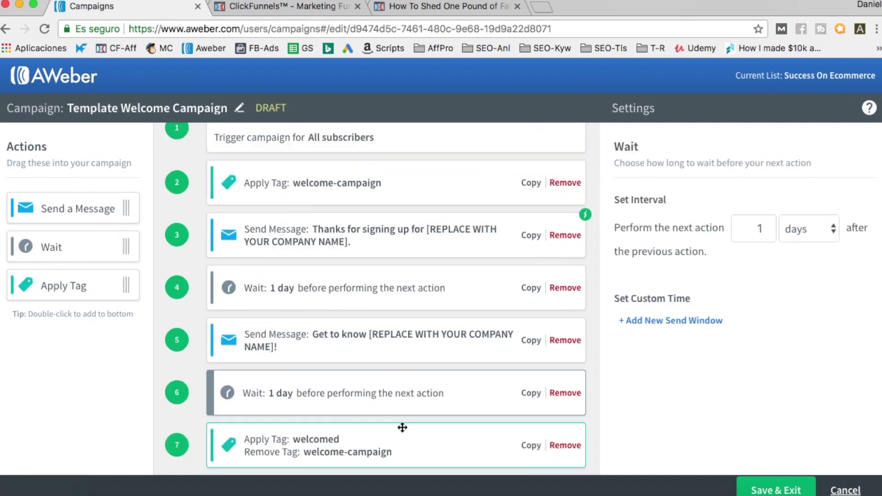
left_click_drag(70, 203, 342, 431)
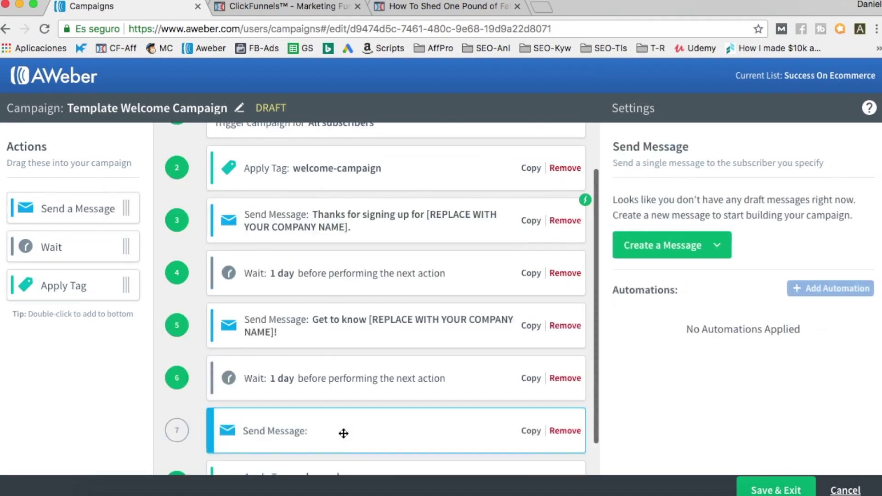
left_click_drag(84, 246, 289, 415)
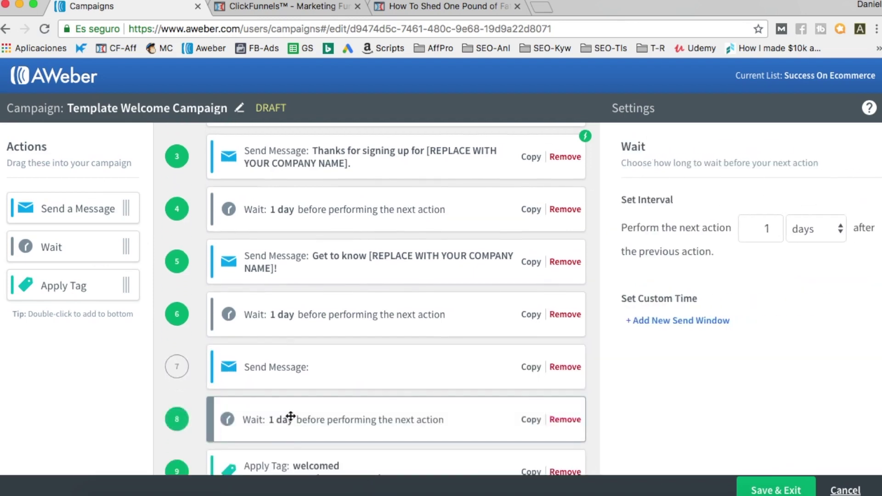
left_click_drag(72, 209, 287, 428)
Open the campaign's "Thanks for signing up" message in the editor and read through its test preview
scroll(321, 277, "up", 3)
left_click(305, 222)
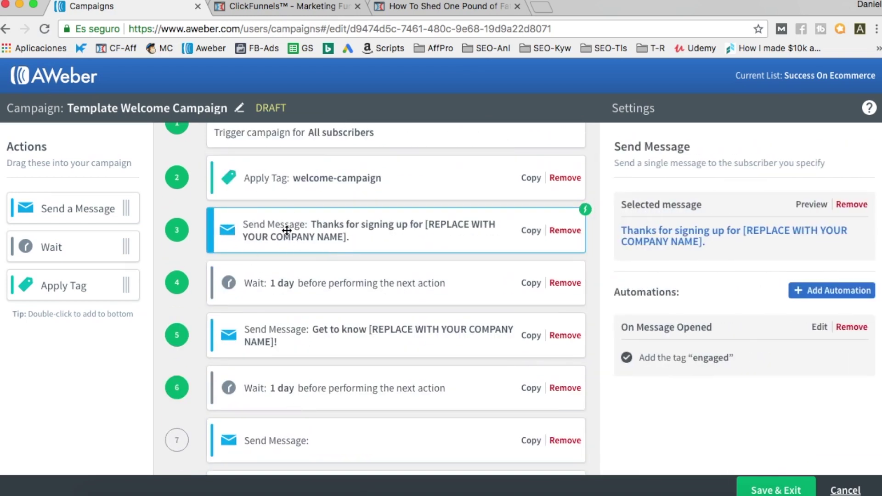
left_click(671, 243)
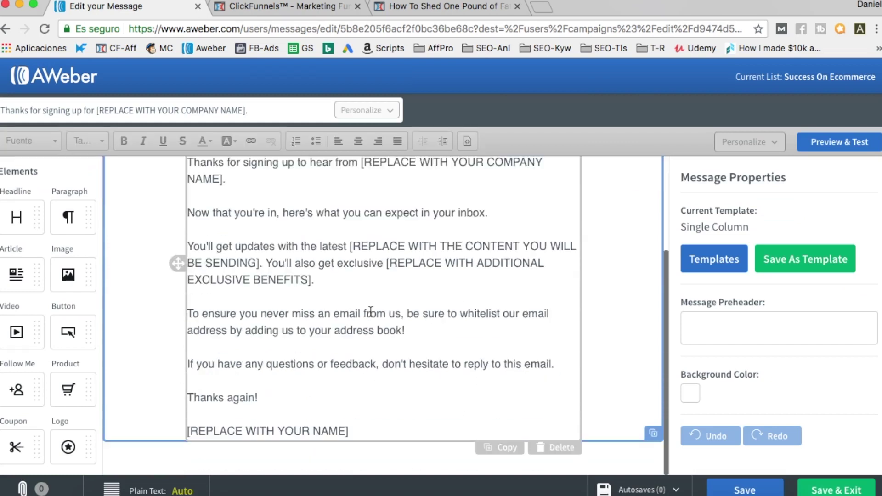
left_click(839, 142)
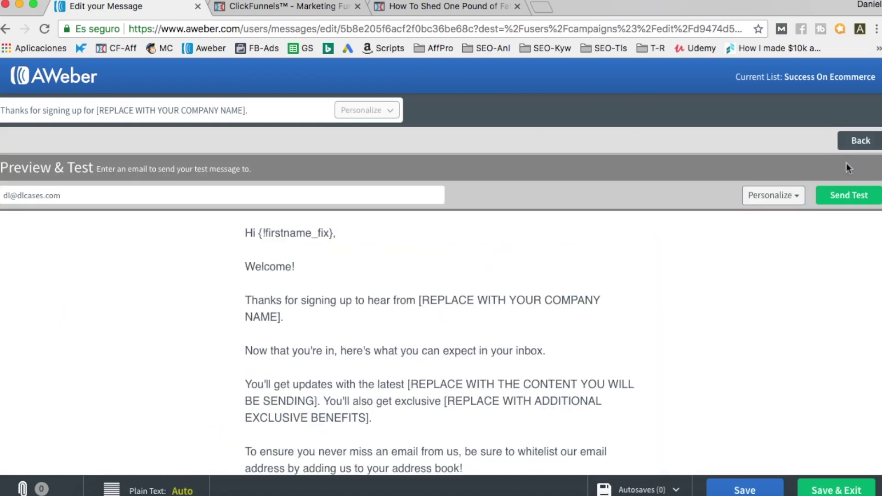
scroll(380, 375, "down", 4)
scroll(380, 375, "up", 4)
left_click(860, 141)
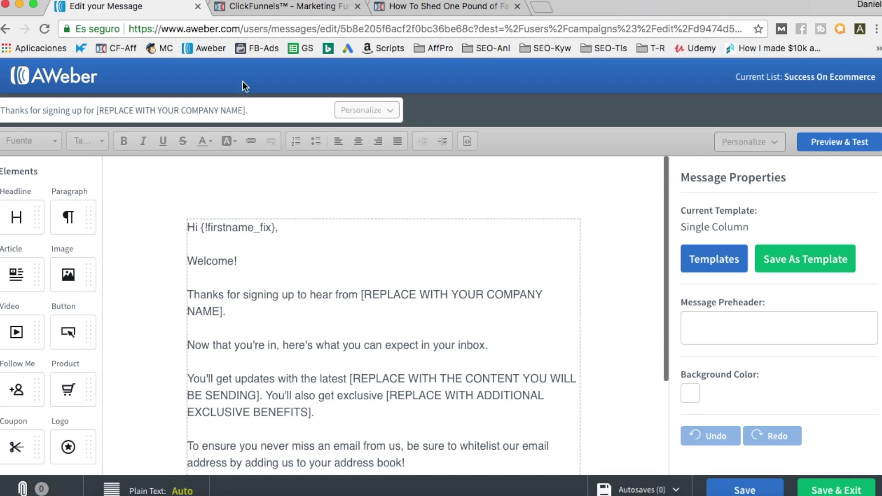
Glance at the optin page in ClickFunnels, return to the AWeber welcome message, and save and exit it
left_click(434, 6)
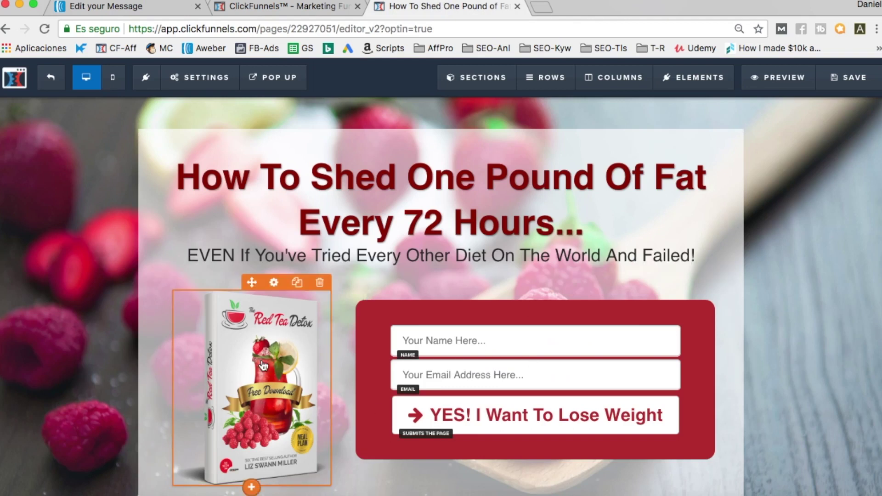
scroll(275, 382, "down", 1)
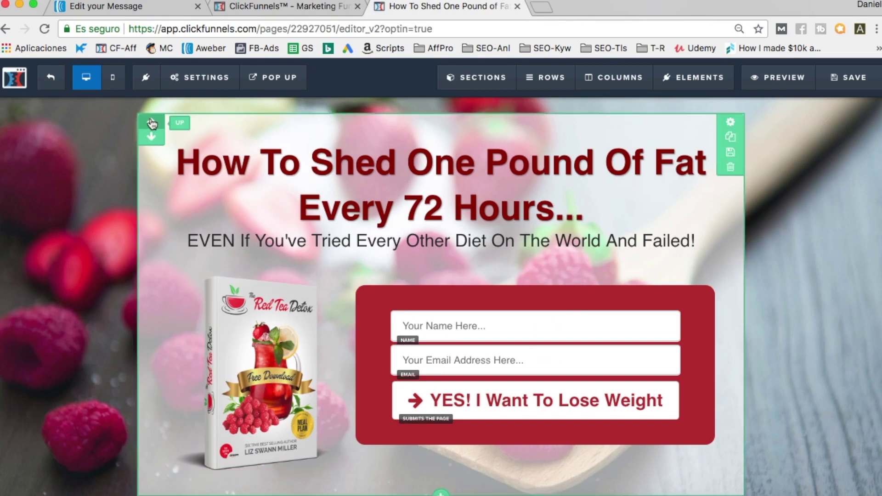
left_click(142, 9)
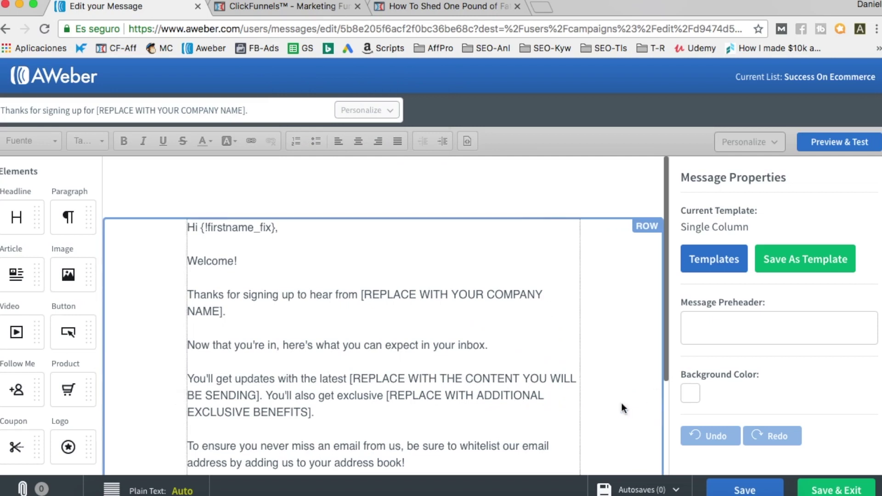
left_click(838, 491)
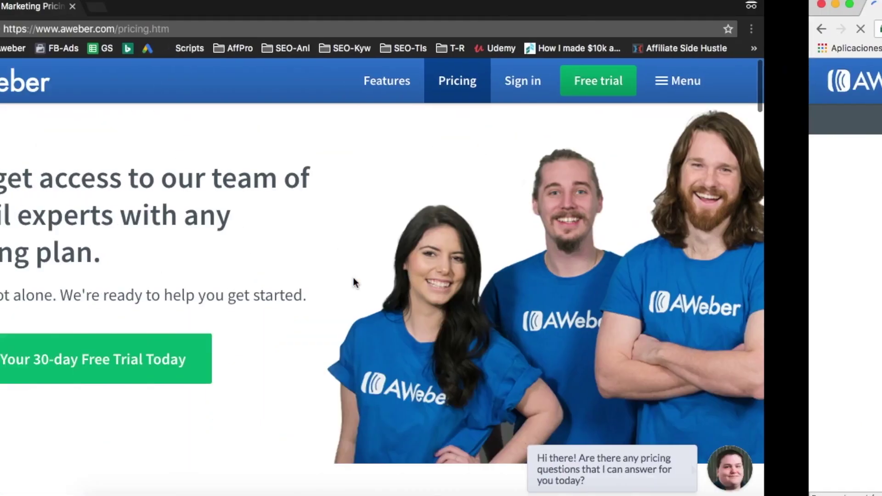
Examine the 30-day free trial offer and the monthly subscription price on the AWeber pricing page
key("ctrl+plus")
key("ctrl+plus")
key("ctrl+plus")
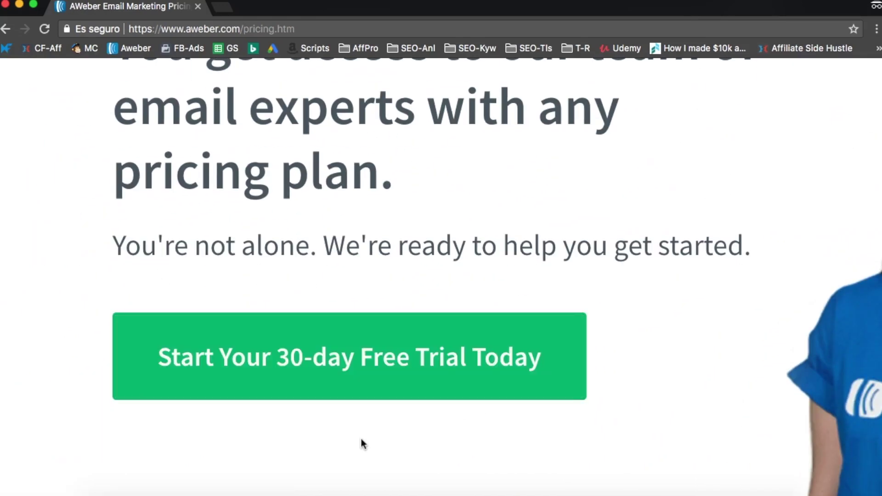
key("ctrl+minus")
key("ctrl+minus")
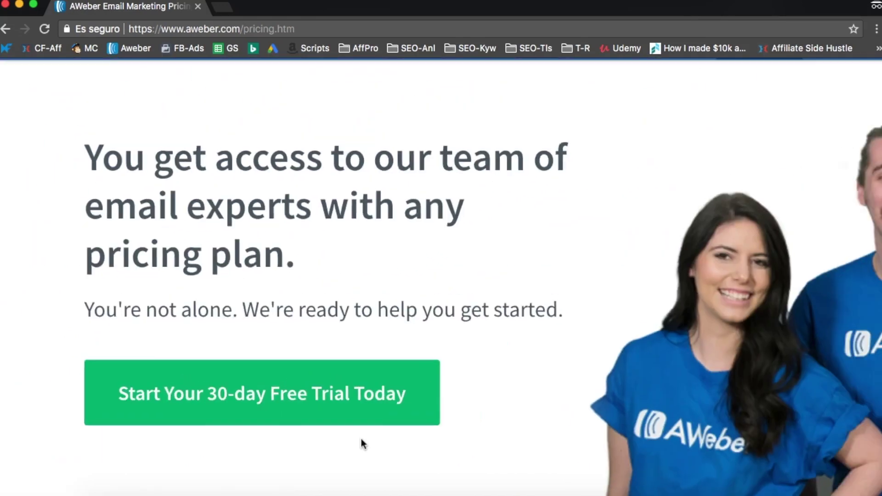
scroll(360, 436, "down", 10)
scroll(360, 436, "up", 1)
key("ctrl+plus")
key("ctrl+plus")
key("ctrl+plus")
key("ctrl+plus")
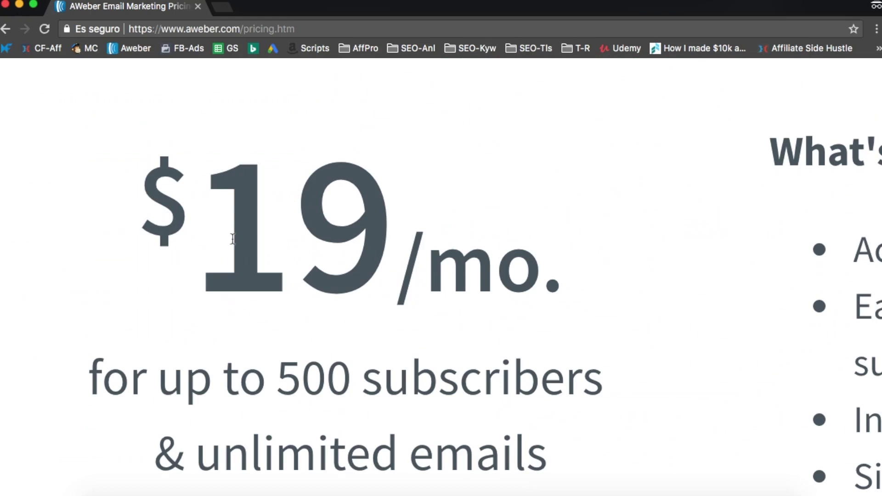
double_click(252, 230)
left_click(396, 309)
Review the included account features, the plan comparison table and the support contact options on the AWeber pricing page
key("ctrl+minus")
key("ctrl+minus")
key("ctrl+minus")
key("ctrl+minus")
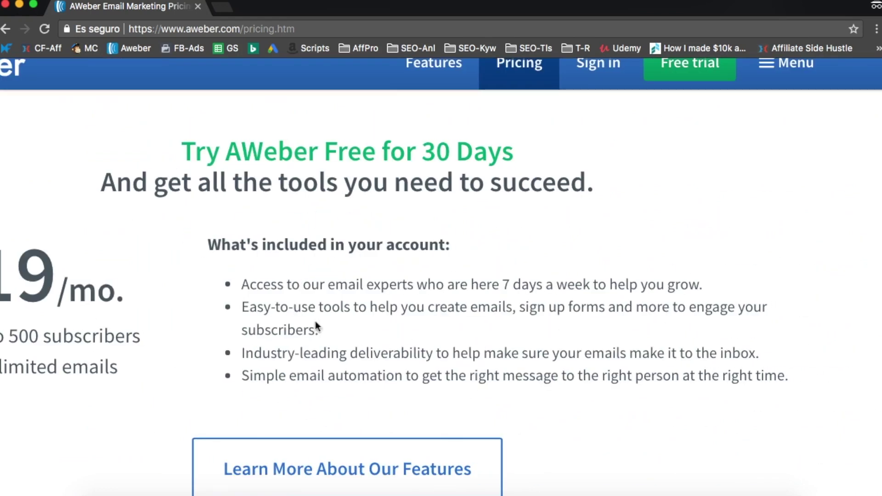
scroll(386, 384, "down", 10)
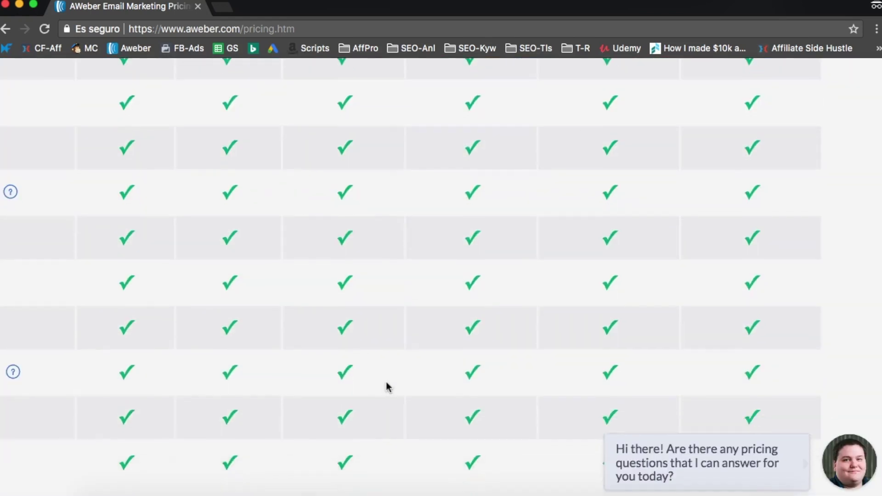
scroll(386, 386, "down", 5)
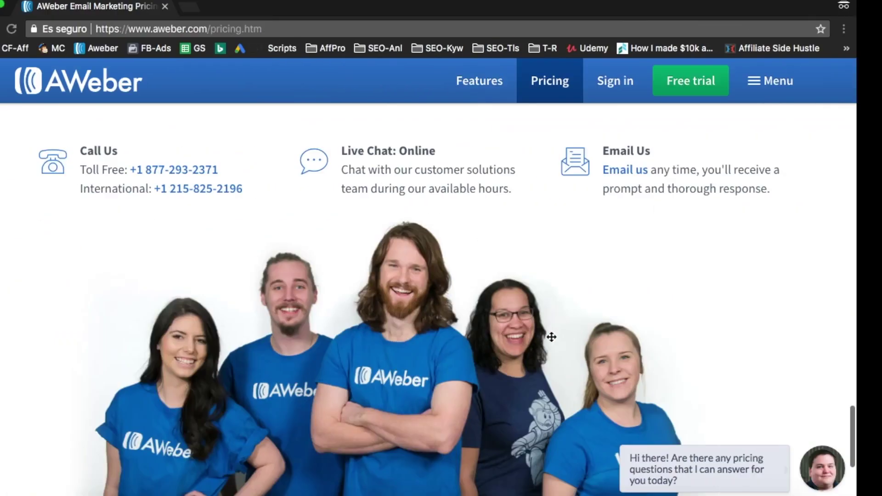
scroll(549, 341, "up", 10)
key("ctrl+0")
scroll(158, 249, "up", 15)
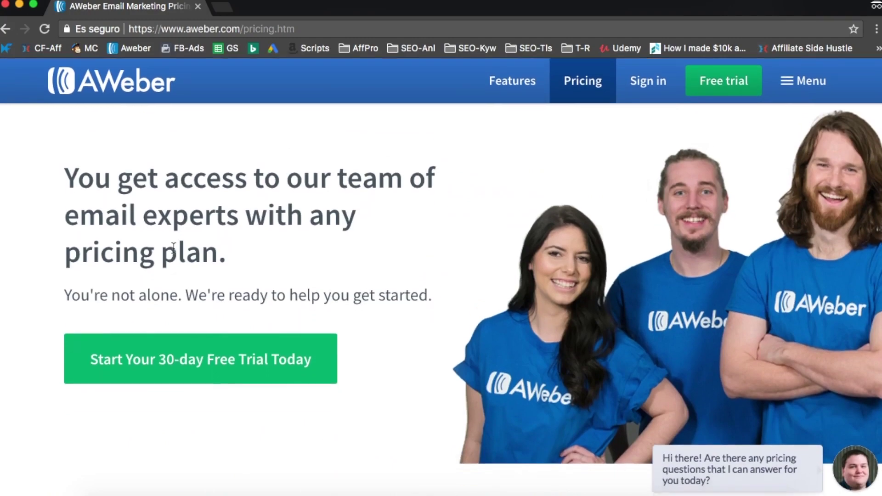
scroll(173, 248, "up", 3)
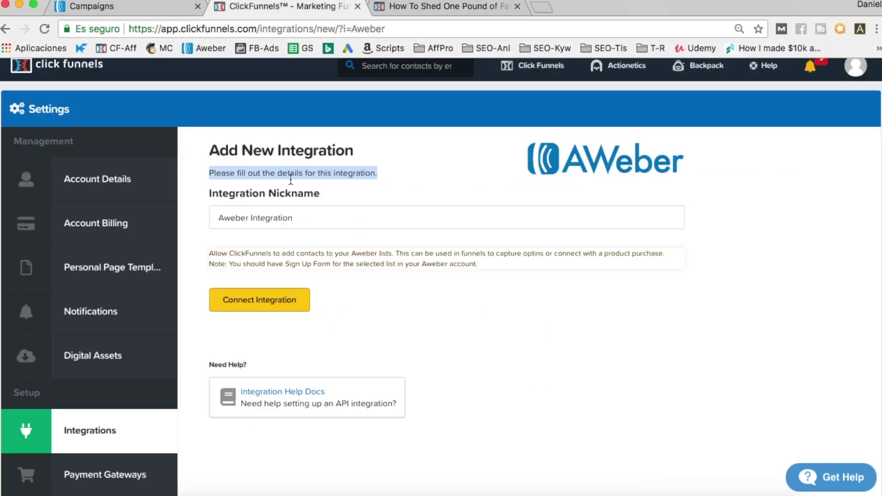